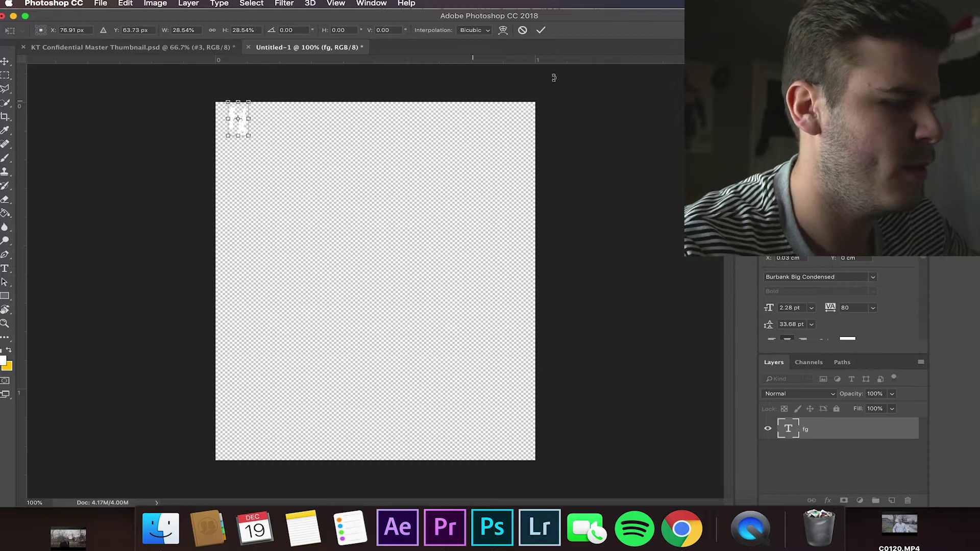
Step: Commit the text's resize and clear the "fg" wording from the text layer
{"action": "left_click", "coordinate": [541, 29]}
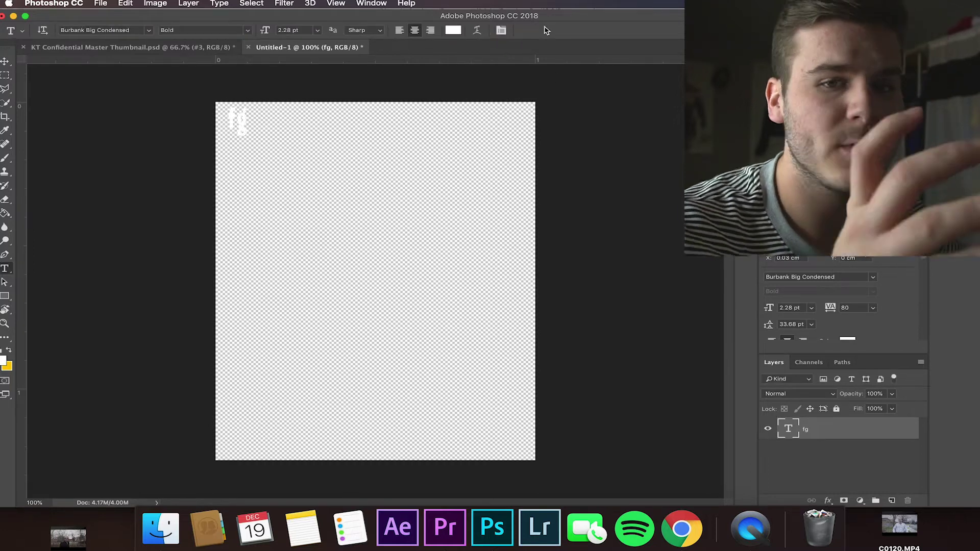
{"action": "double_click", "coordinate": [786, 429]}
{"action": "key", "text": "BackSpace"}
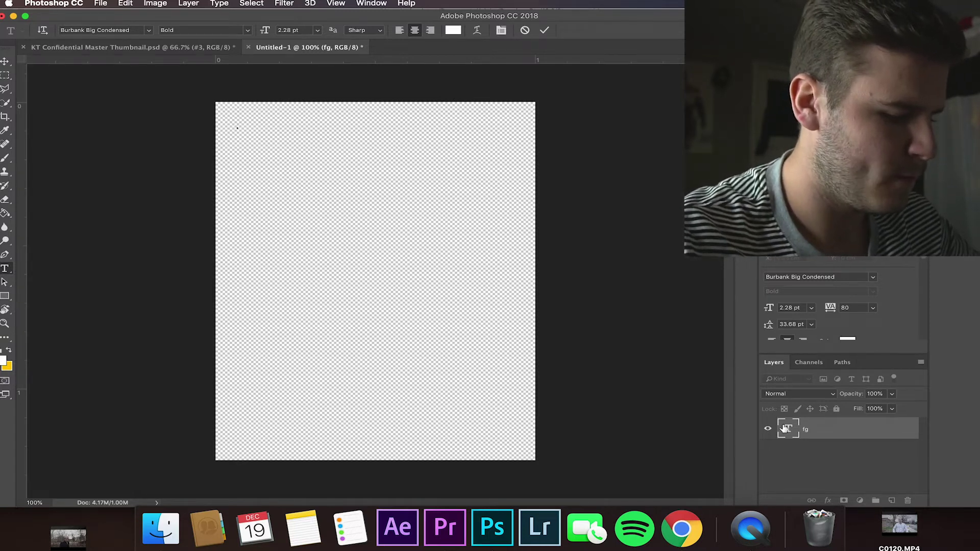
{"action": "type", "text": "EASY"}
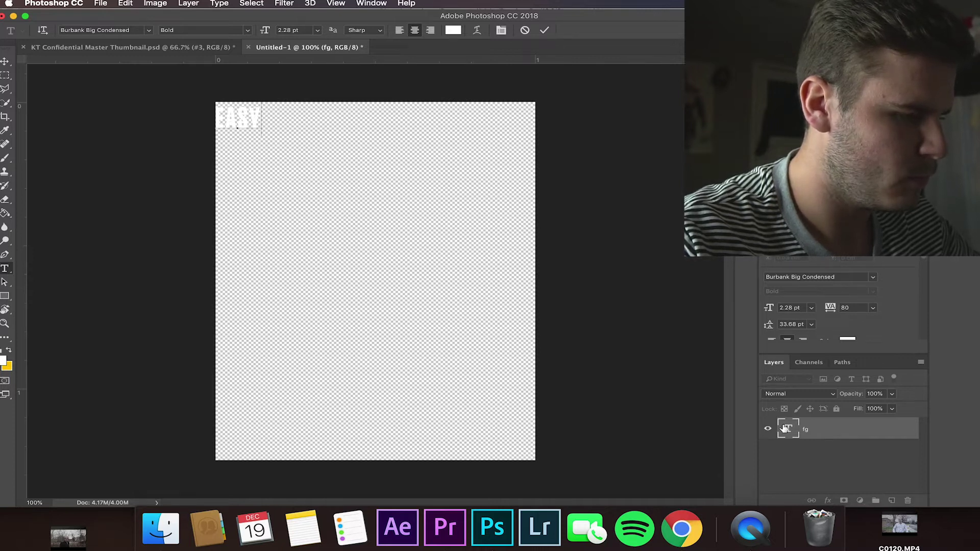
{"action": "key", "text": "BackSpace"}
{"action": "key", "text": "BackSpace"}
{"action": "key", "text": "BackSpace"}
{"action": "key", "text": "BackSpace"}
{"action": "type", "text": "HOW"}
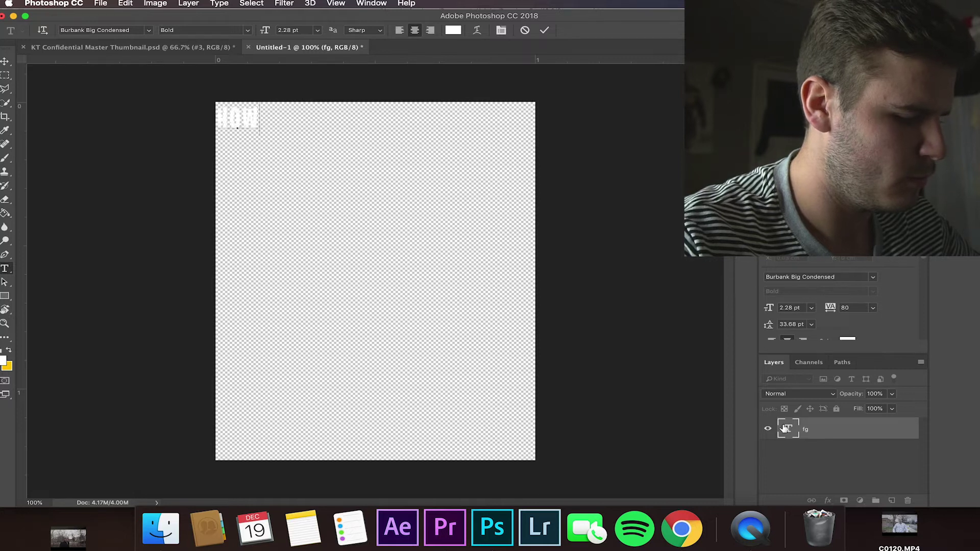
{"action": "type", "text": " TO"}
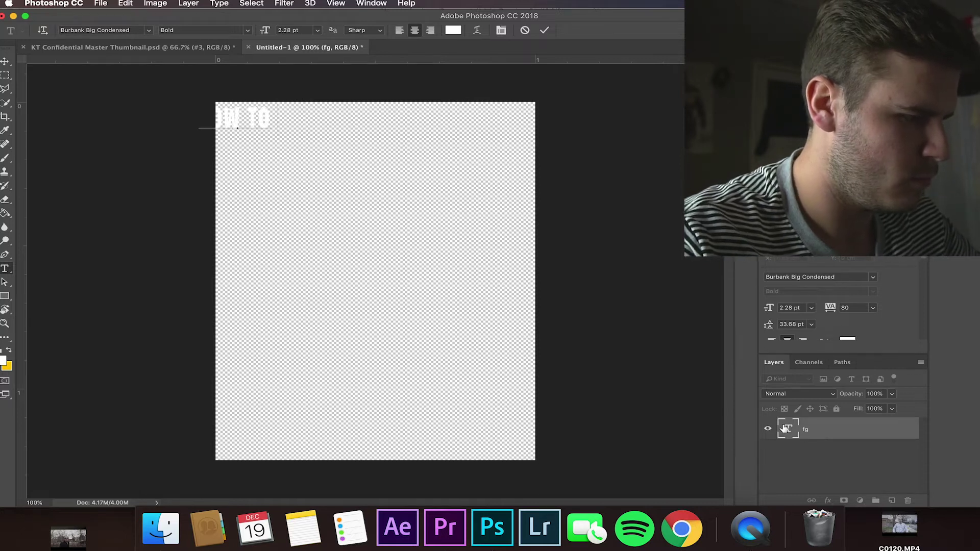
{"action": "type", "text": " ST"}
{"action": "key", "text": "BackSpace"}
{"action": "key", "text": "BackSpace"}
{"action": "key", "text": "BackSpace"}
{"action": "key", "text": "BackSpace"}
{"action": "key", "text": "BackSpace"}
{"action": "key", "text": "BackSpace"}
{"action": "key", "text": "BackSpace"}
{"action": "key", "text": "BackSpace"}
{"action": "key", "text": "BackSpace"}
Step: Enter "1 SIMPLE THING" as the wording of the text layer
{"action": "type", "text": "1"}
{"action": "key", "text": "BackSpace"}
{"action": "type", "text": "SIMPL"}
{"action": "type", "text": "E"}
{"action": "type", "text": " THING"}
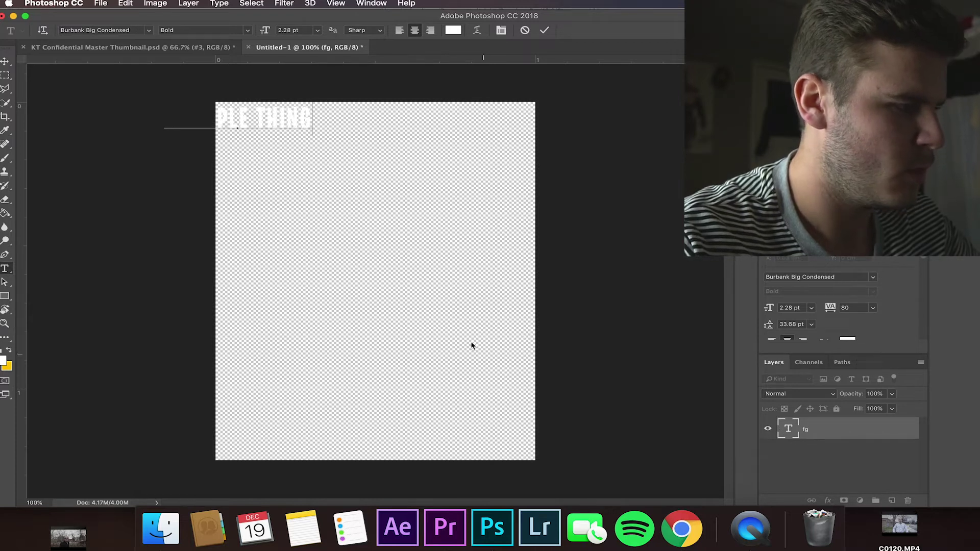
{"action": "left_click", "coordinate": [4, 61]}
Step: Scale the 1 SIMPLE THING text to about 175% and centre it horizontally along the canvas's upper edge
{"action": "key", "text": "ctrl+t"}
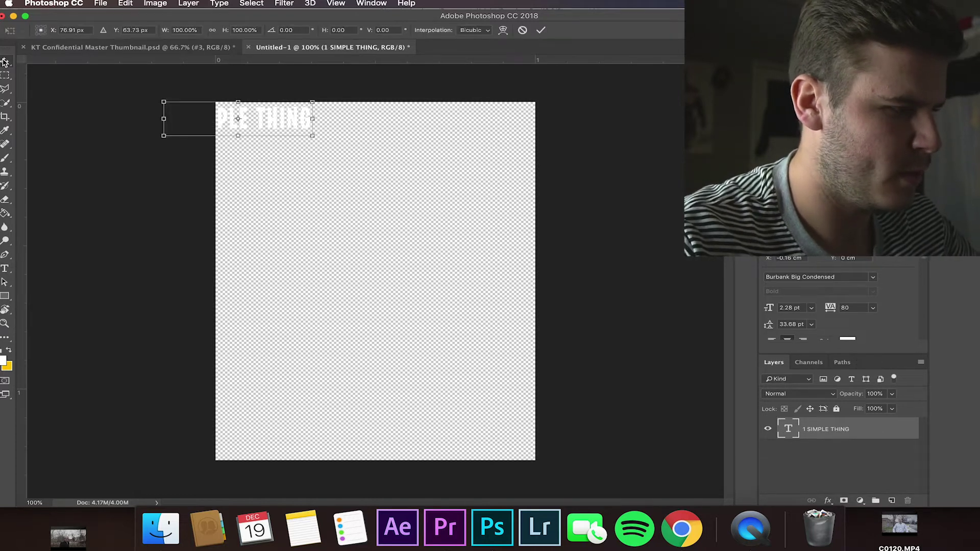
{"action": "left_click_drag", "start_coordinate": [283, 124], "coordinate": [487, 168]}
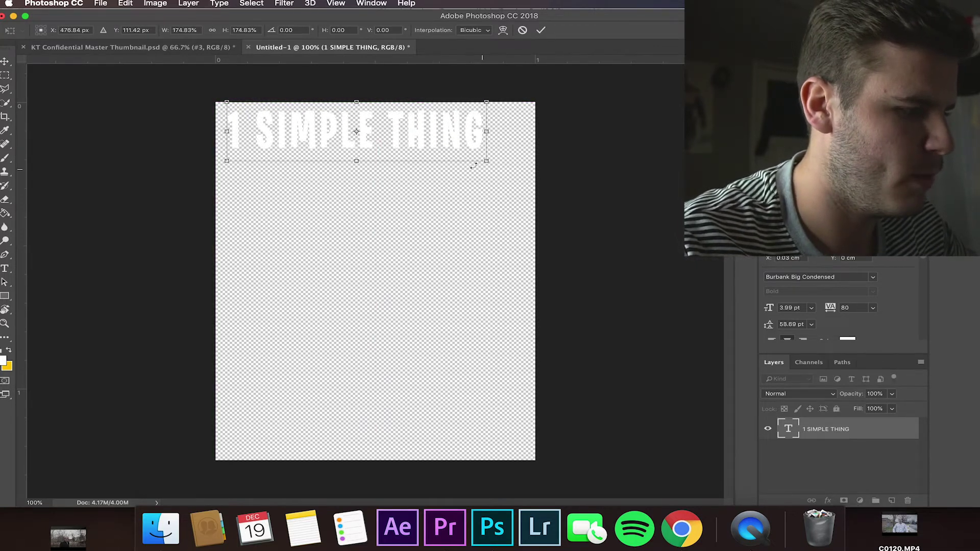
{"action": "left_click_drag", "start_coordinate": [427, 141], "coordinate": [448, 137]}
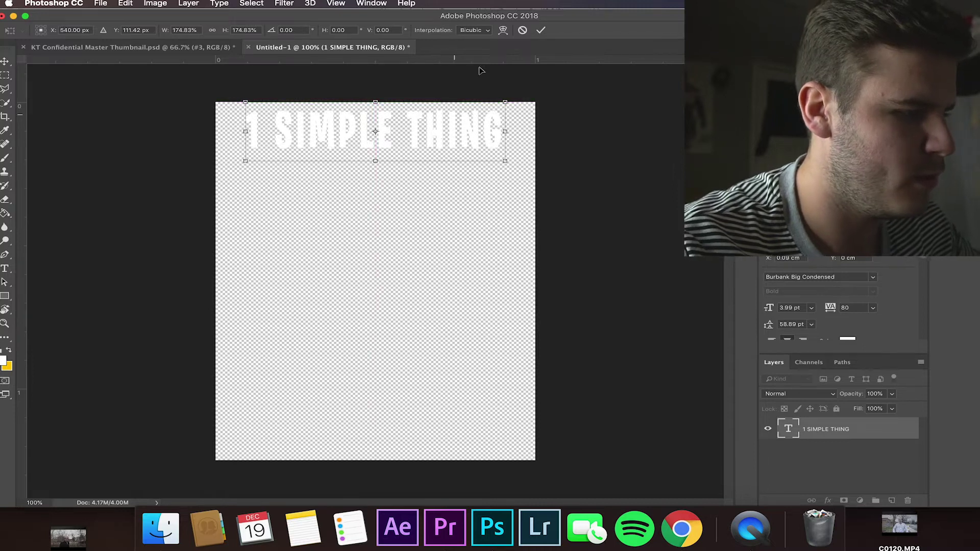
{"action": "left_click", "coordinate": [542, 31]}
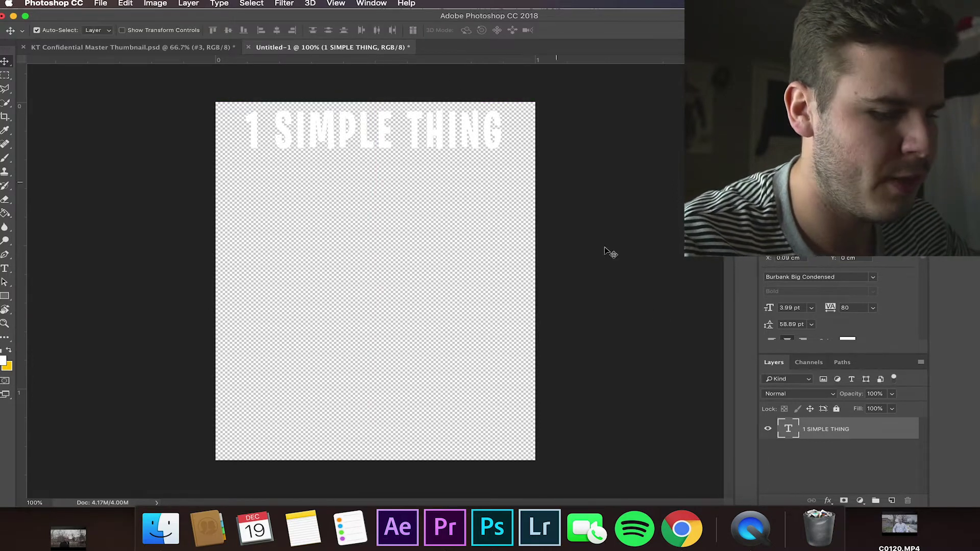
Step: Duplicate the 1 SIMPLE THING text layer and change the copy's wording to "REALTORSCOULD DO"
{"action": "key", "text": "super+j"}
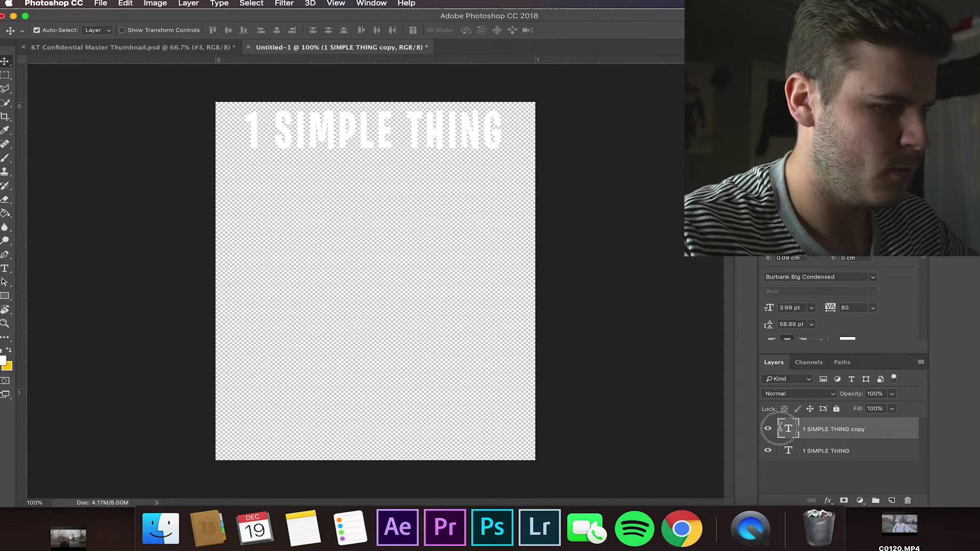
{"action": "double_click", "coordinate": [781, 431]}
{"action": "type", "text": "READ"}
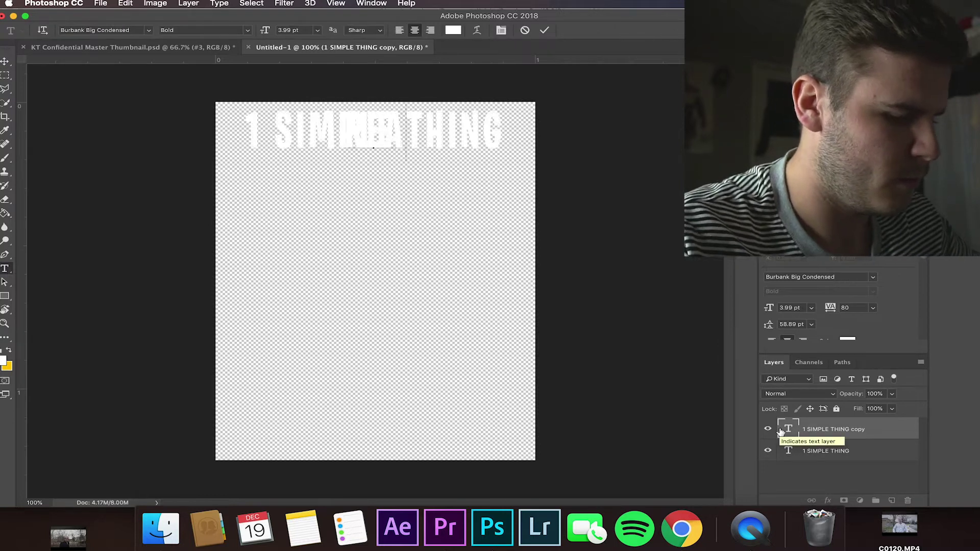
{"action": "type", "text": "ING"}
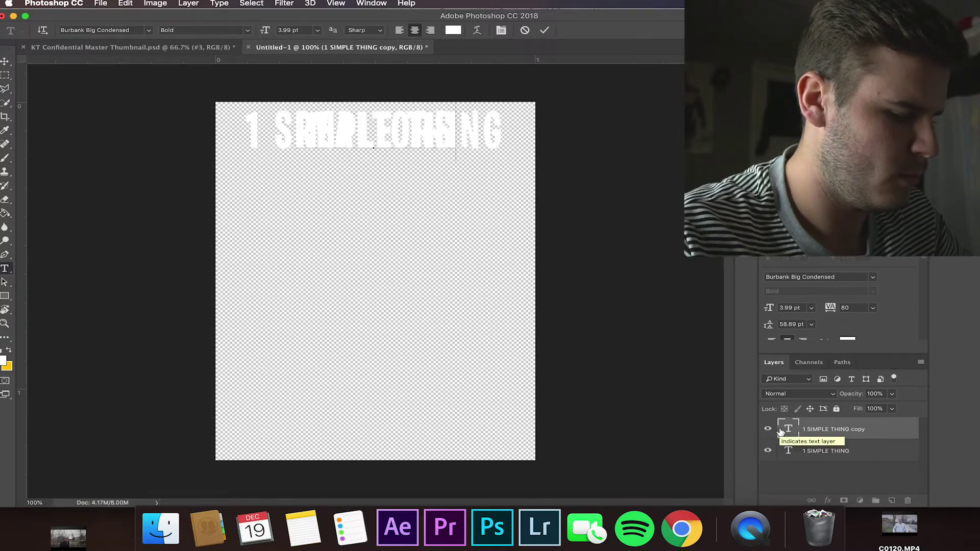
{"action": "type", "text": "ES"}
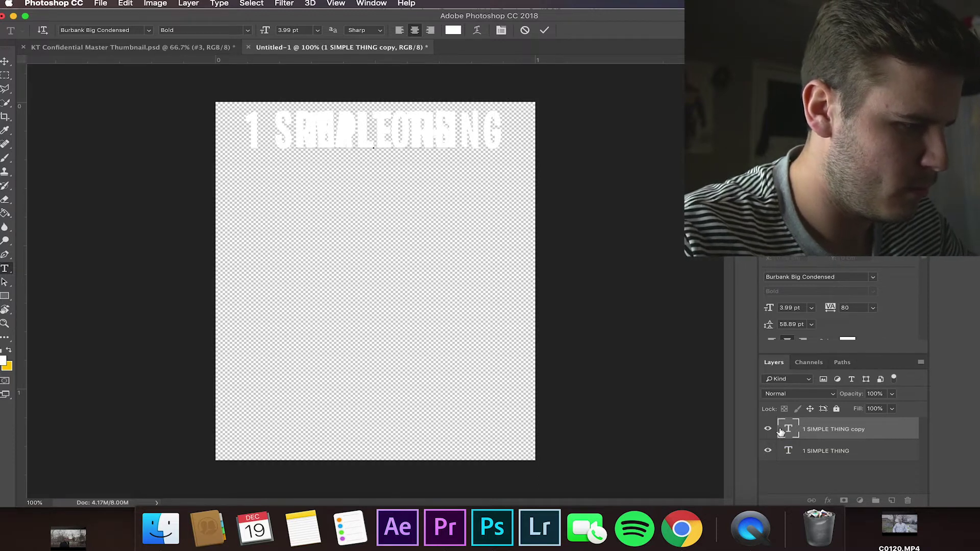
{"action": "type", "text": "S GOOD"}
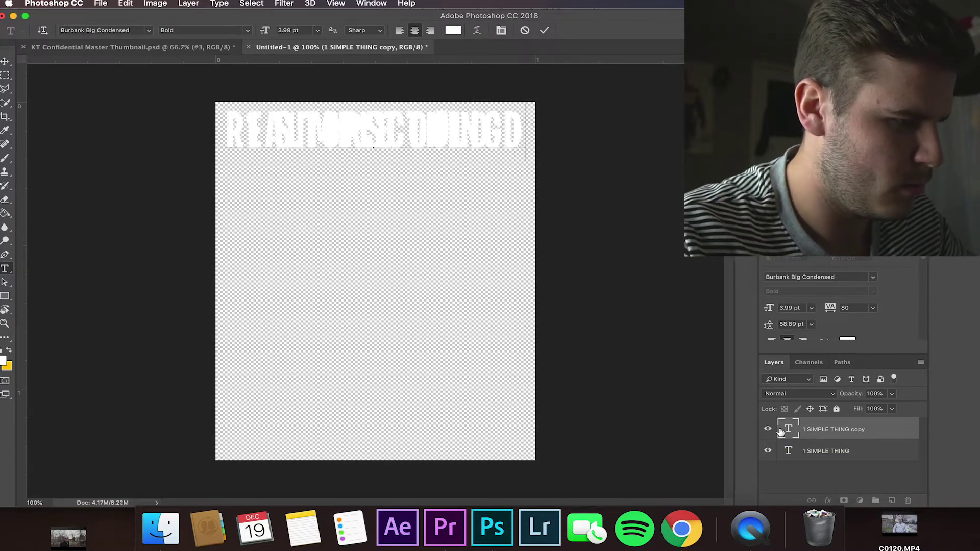
{"action": "left_click", "coordinate": [545, 30]}
{"action": "key", "text": "v"}
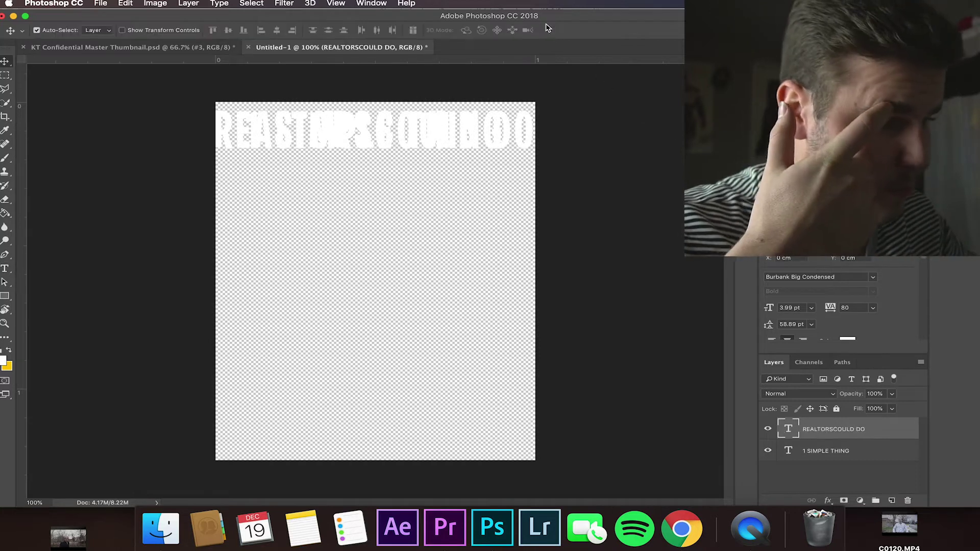
Step: Scale the REALTORSCOULD DO text to about 93% and centre it directly below the 1 SIMPLE THING line
{"action": "key", "text": "ctrl+t"}
{"action": "left_click_drag", "start_coordinate": [434, 134], "coordinate": [436, 190]}
{"action": "mouse_move", "coordinate": [537, 214]}
{"action": "left_mouse_down"}
{"action": "mouse_move", "coordinate": [512, 213]}
{"action": "mouse_move", "coordinate": [524, 211]}
{"action": "left_mouse_up"}
{"action": "left_click_drag", "start_coordinate": [470, 194], "coordinate": [469, 185]}
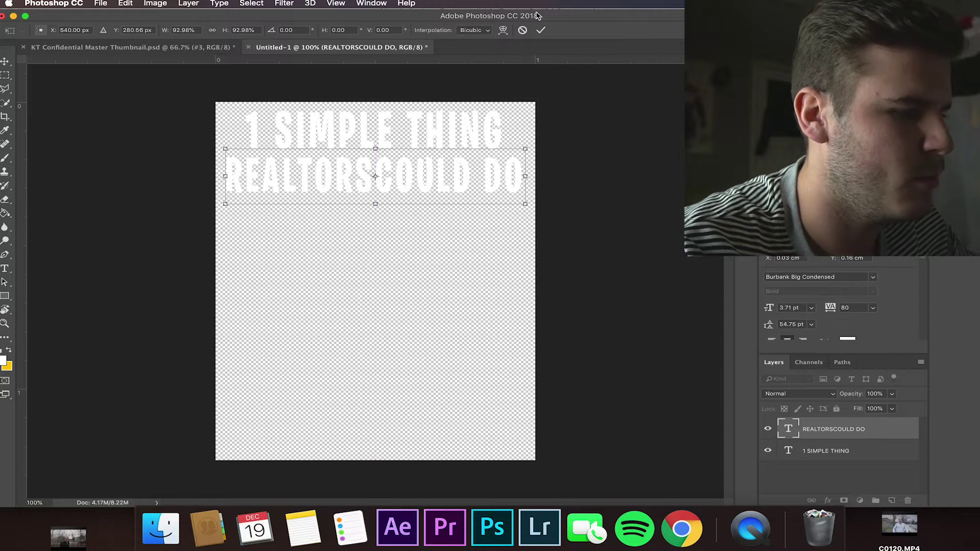
{"action": "left_click", "coordinate": [540, 32]}
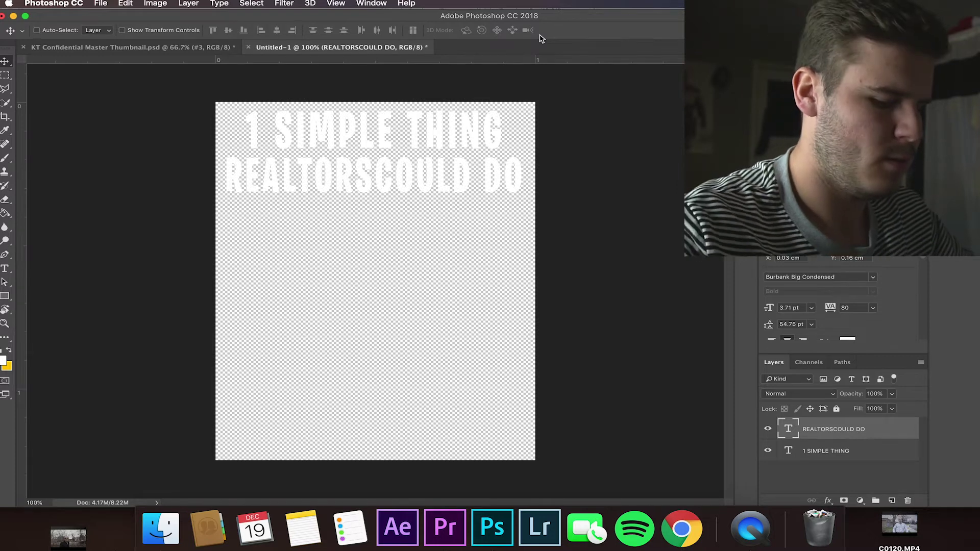
Step: Duplicate the REALTORSCOULD DO text layer and change the copy's wording to "TO LOOK MORE PROFFESIONAL"
{"action": "key", "text": "super+j"}
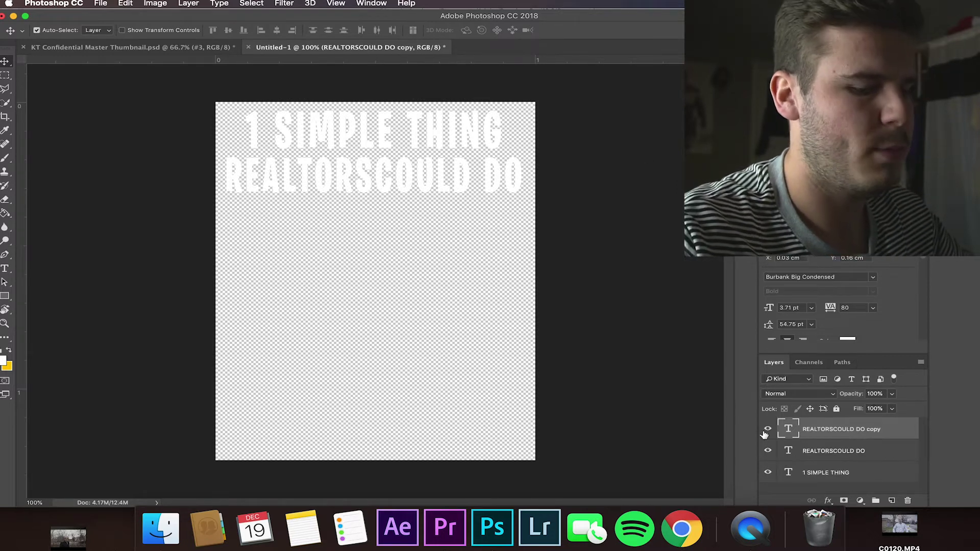
{"action": "double_click", "coordinate": [788, 429]}
{"action": "type", "text": "REALTORSCO"}
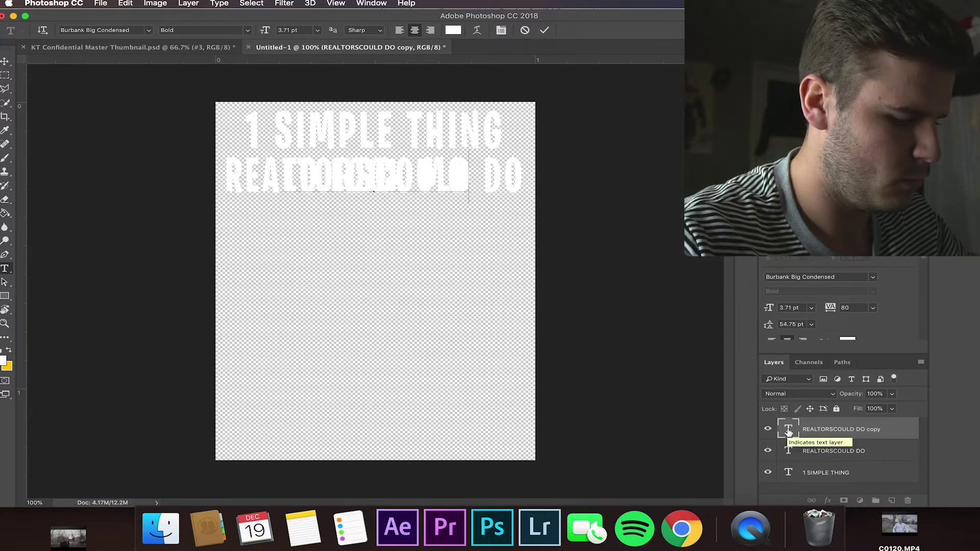
{"action": "type", "text": "ULD DO TO GET"}
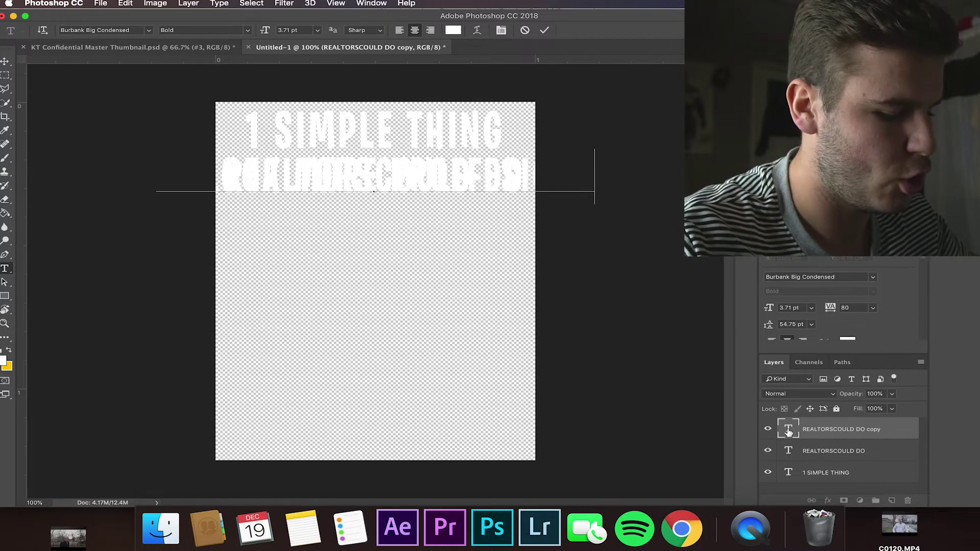
{"action": "left_click", "coordinate": [544, 30]}
Step: Scale the TO LOOK MORE PROFFESIONAL text to about 67% and centre it directly below the REALTORSCOULD DO line
{"action": "key", "text": "super+t"}
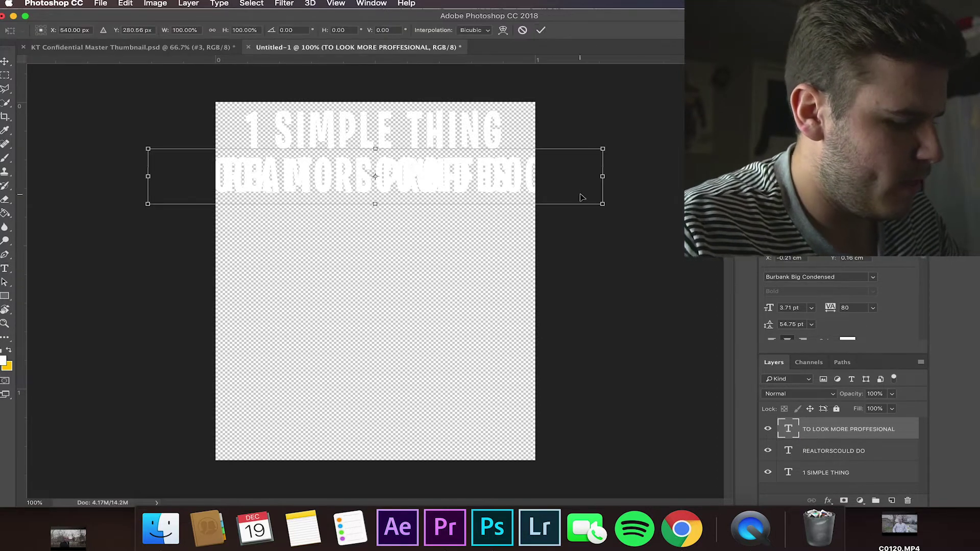
{"action": "left_click_drag", "start_coordinate": [483, 194], "coordinate": [477, 235]}
{"action": "left_click_drag", "start_coordinate": [598, 243], "coordinate": [478, 232]}
{"action": "left_click_drag", "start_coordinate": [420, 212], "coordinate": [480, 208]}
{"action": "left_click_drag", "start_coordinate": [540, 231], "coordinate": [469, 225]}
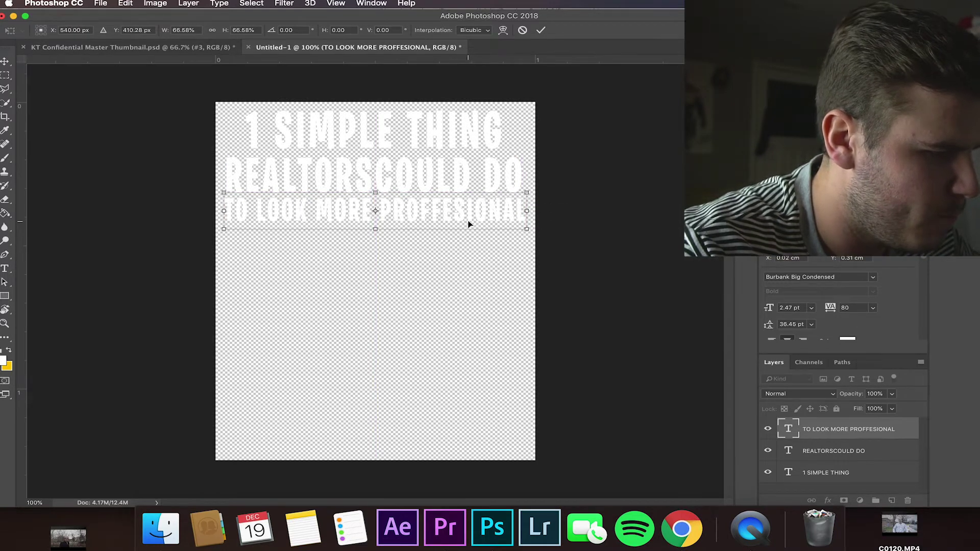
{"action": "left_click", "coordinate": [541, 30]}
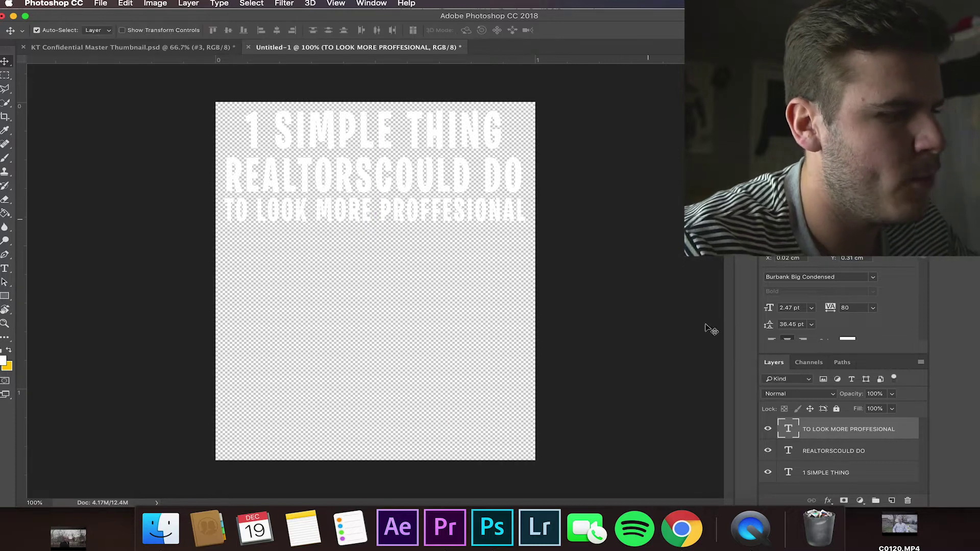
Step: Scale all three text layers together to about 92% and centre them near the canvas's upper edge
{"action": "left_click", "coordinate": [809, 478], "text": "shift"}
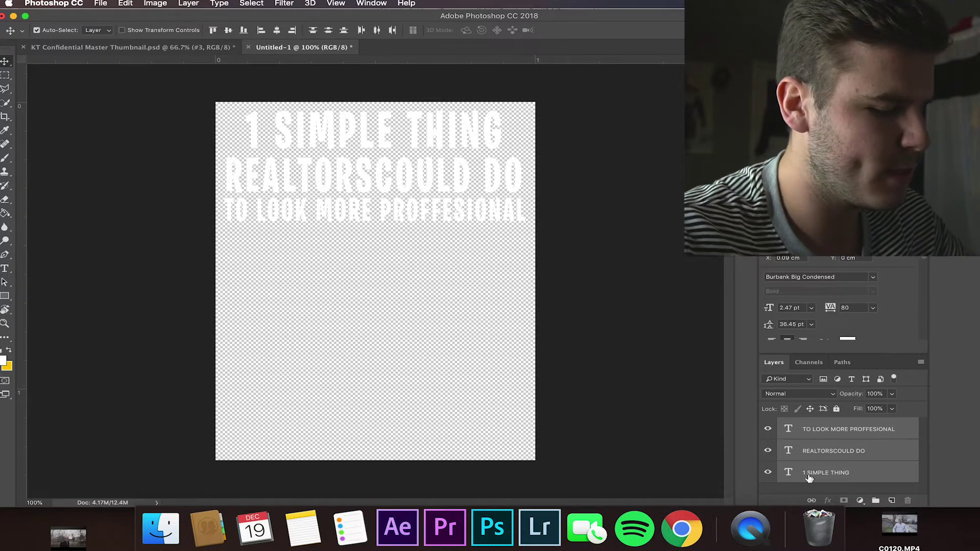
{"action": "key", "text": "super+t"}
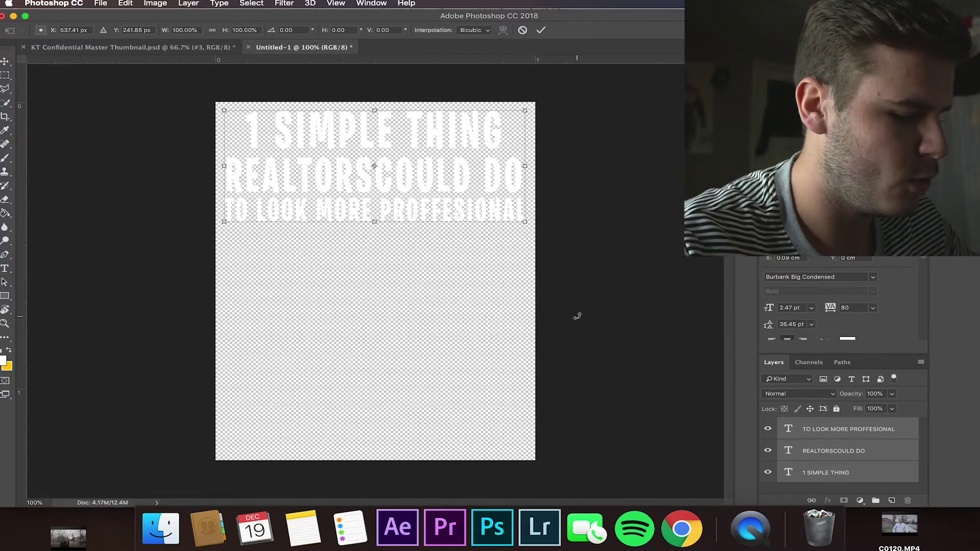
{"action": "left_click_drag", "start_coordinate": [528, 230], "coordinate": [501, 220]}
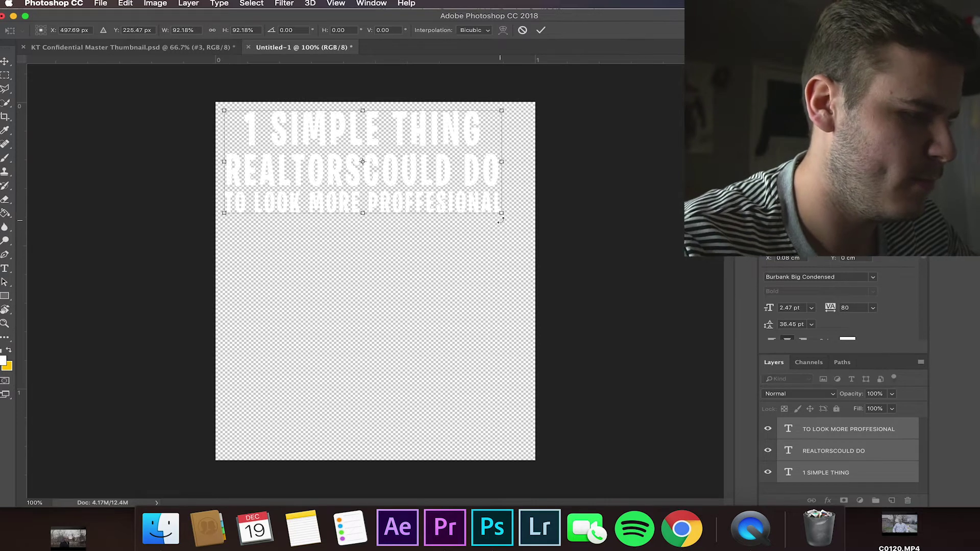
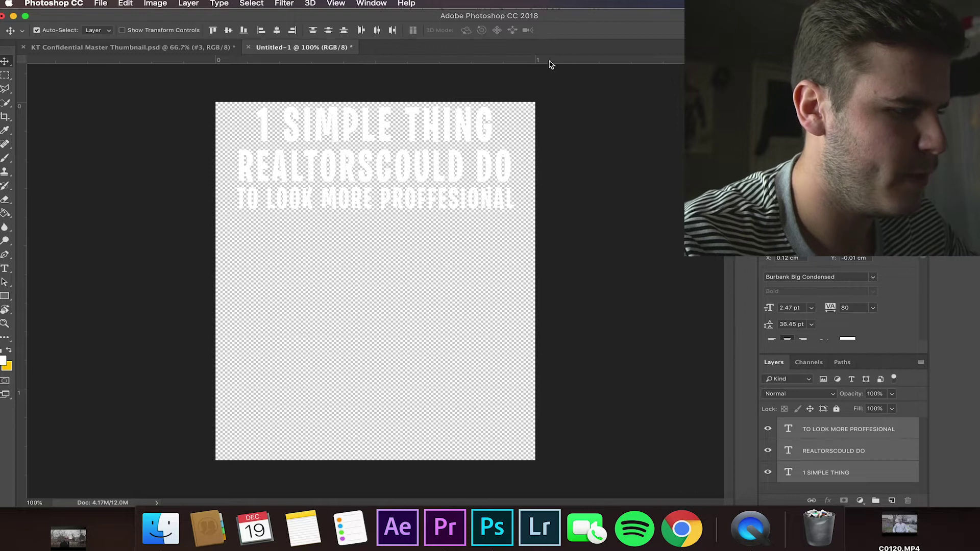
Step: Add a new layer beneath all the text layers and fill it with the yellow swatch colour
{"action": "left_click", "coordinate": [800, 487]}
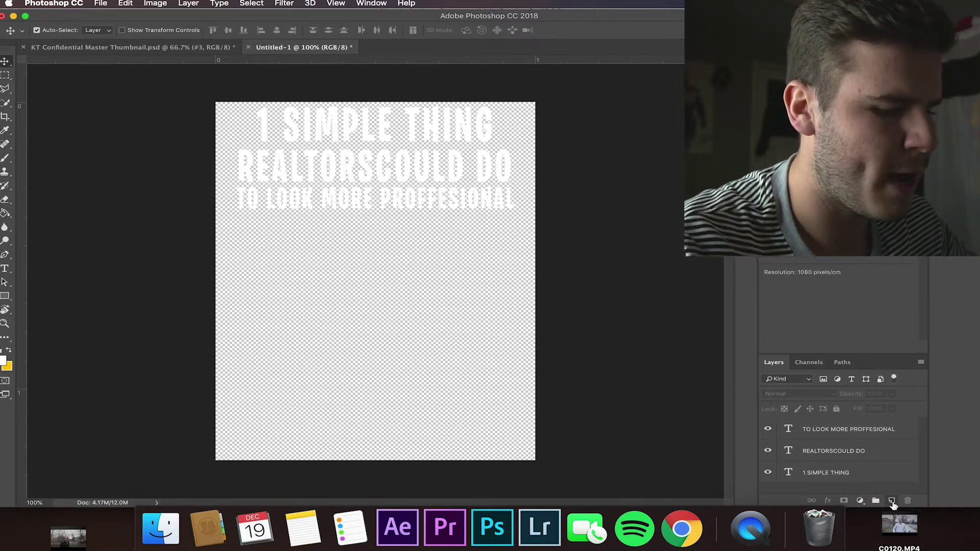
{"action": "left_click", "coordinate": [892, 503]}
{"action": "left_click_drag", "start_coordinate": [816, 431], "coordinate": [806, 490]}
{"action": "left_click", "coordinate": [8, 351]}
{"action": "left_click", "coordinate": [6, 215]}
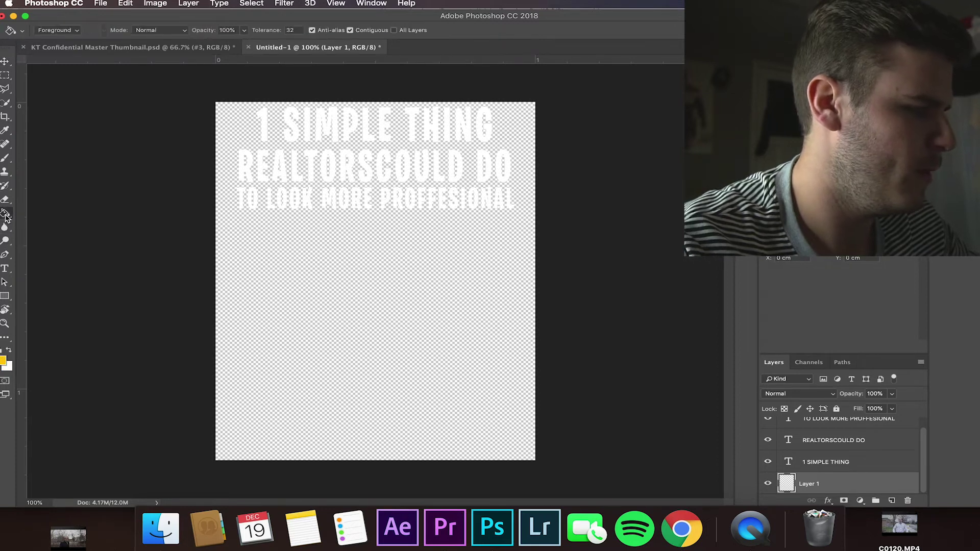
{"action": "left_click", "coordinate": [288, 304]}
{"action": "left_click", "coordinate": [5, 62]}
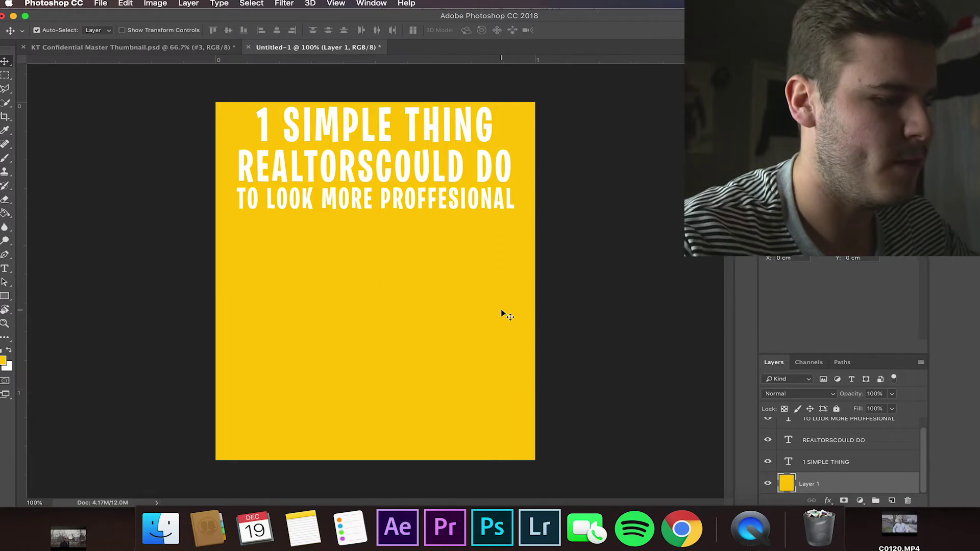
Step: Give the 1 SIMPLE THING text layer an Outer Glow at 34% opacity, leaving its Drop Shadow off
{"action": "left_click", "coordinate": [792, 466]}
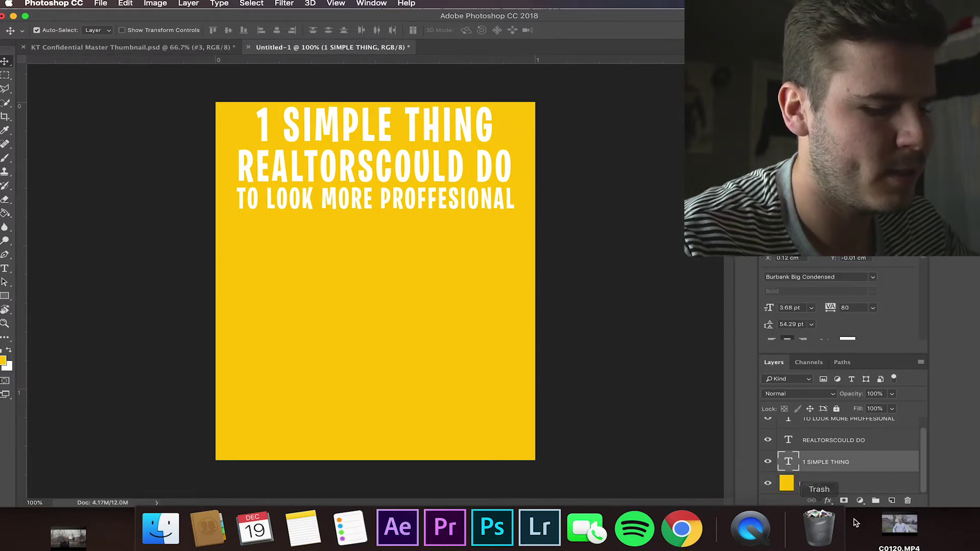
{"action": "left_click", "coordinate": [828, 500]}
{"action": "left_click", "coordinate": [847, 480]}
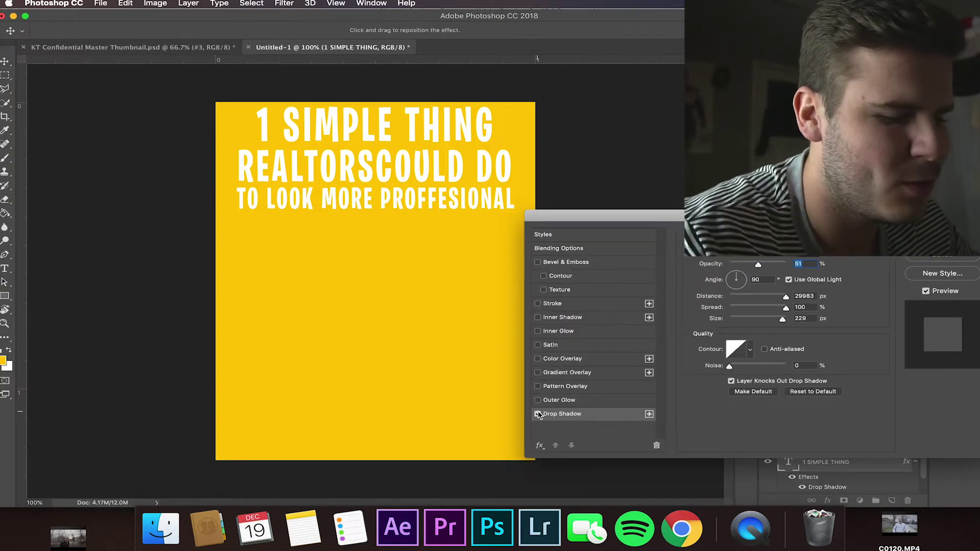
{"action": "left_click", "coordinate": [537, 414]}
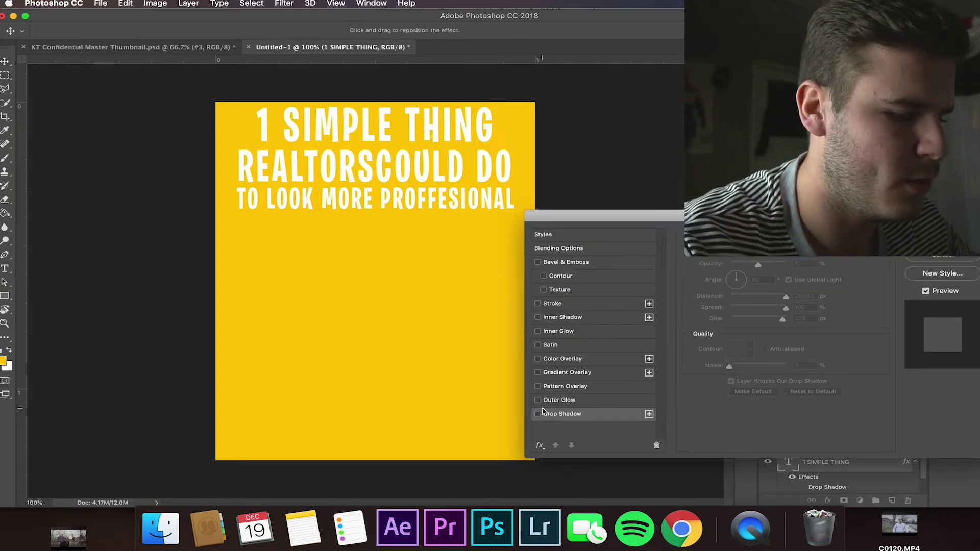
{"action": "left_click", "coordinate": [561, 402]}
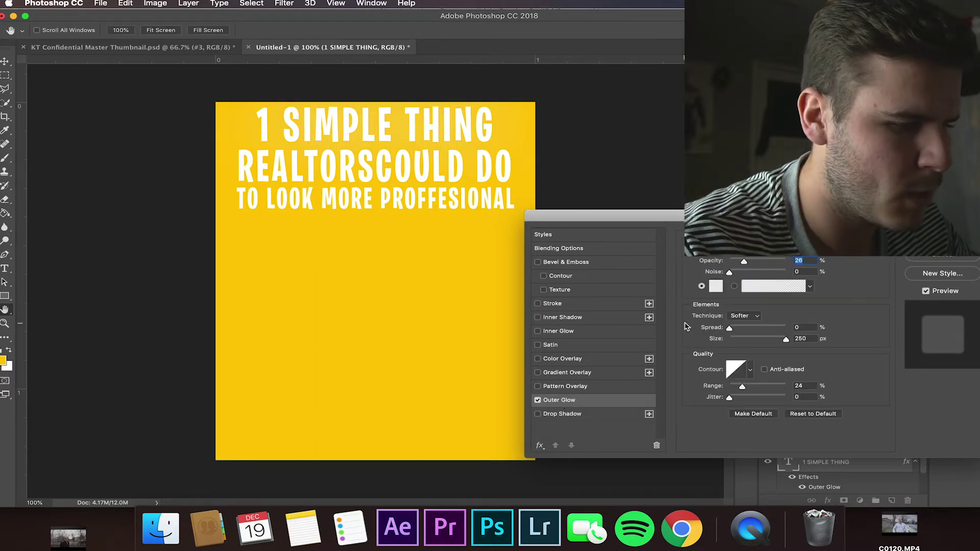
{"action": "left_click_drag", "start_coordinate": [748, 263], "coordinate": [767, 263]}
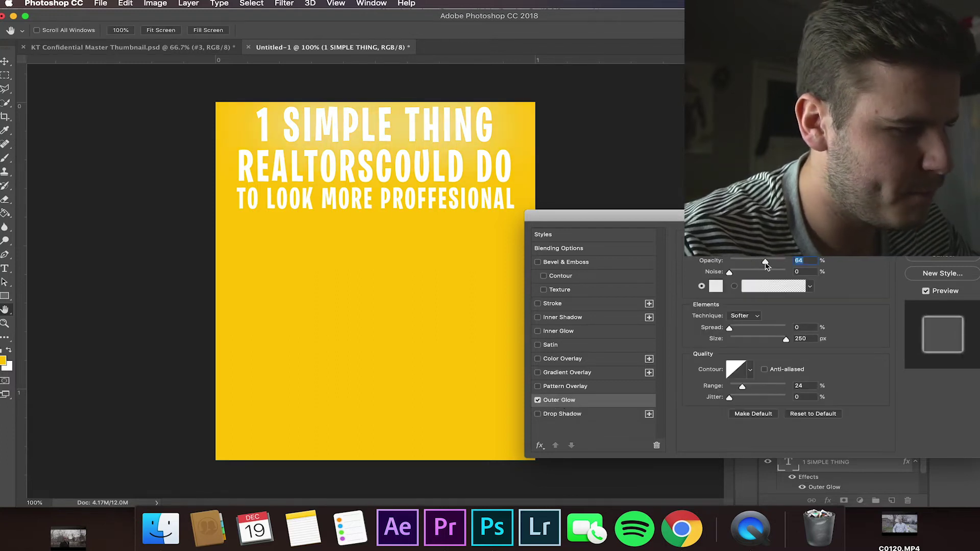
{"action": "left_click", "coordinate": [750, 261]}
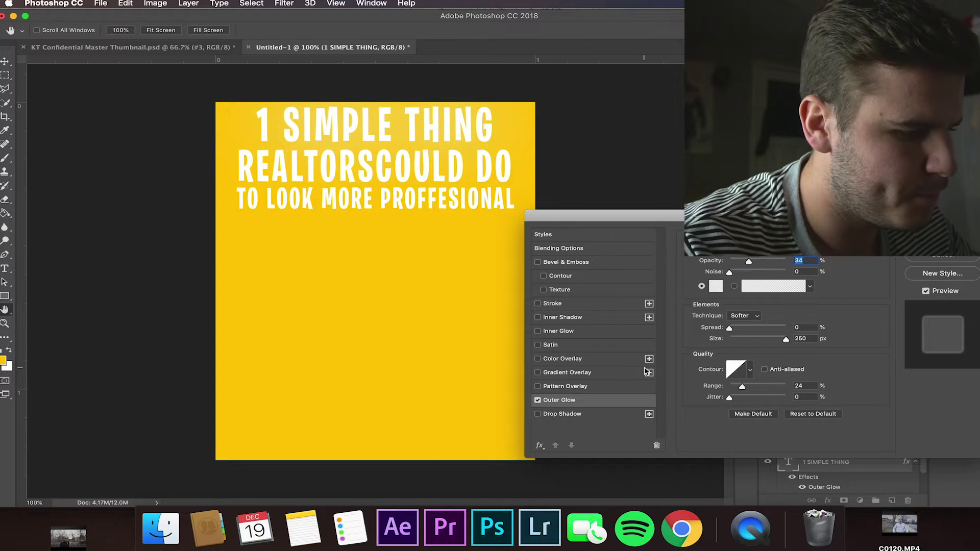
Step: Add a thin black (000000) outside Stroke to the 1 SIMPLE THING text layer and apply the layer style
{"action": "left_click", "coordinate": [537, 303]}
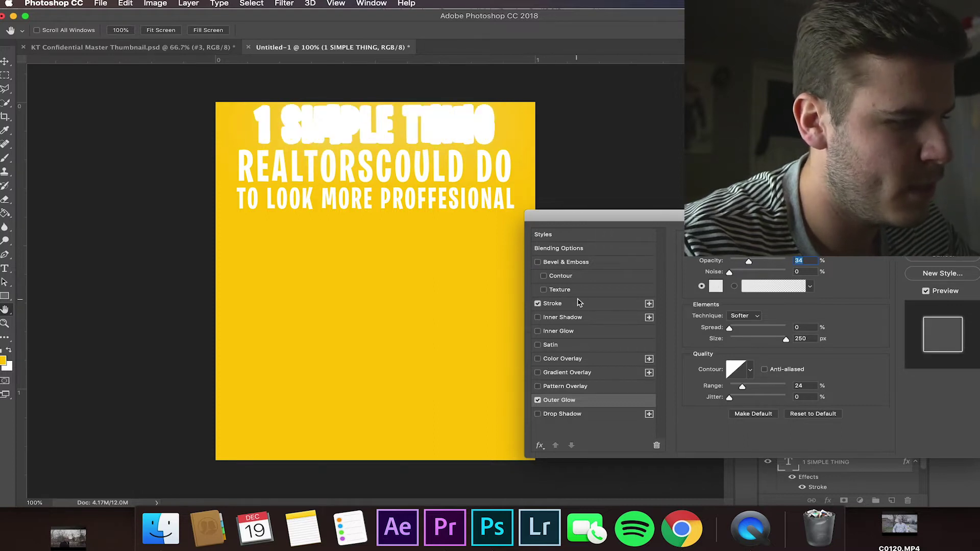
{"action": "left_click", "coordinate": [579, 303]}
{"action": "left_click", "coordinate": [717, 327]}
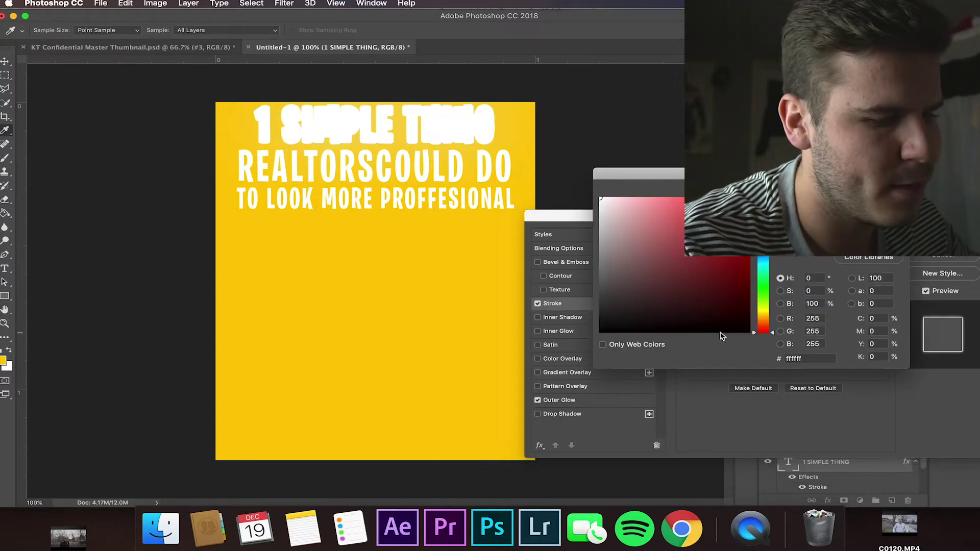
{"action": "type", "text": "000000"}
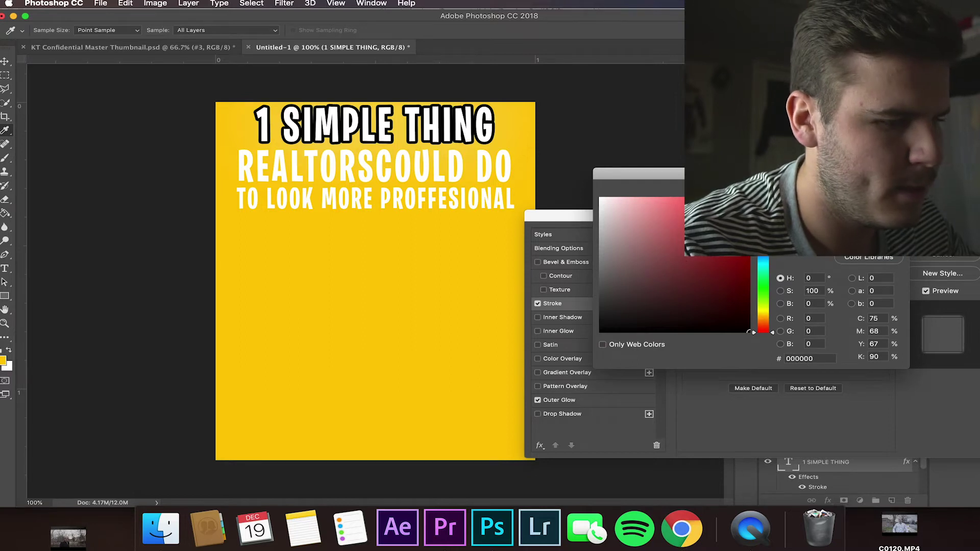
{"action": "key", "text": "Return"}
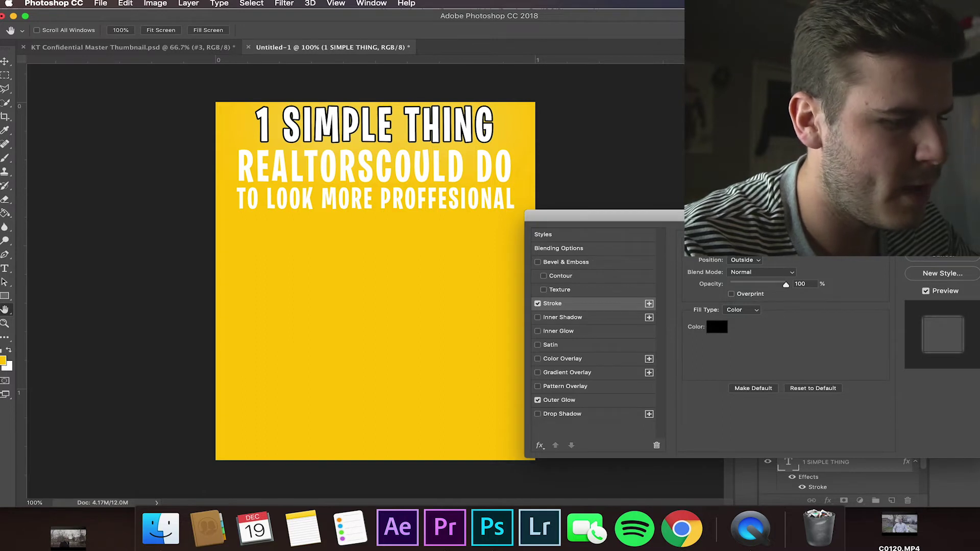
{"action": "key", "text": "Return"}
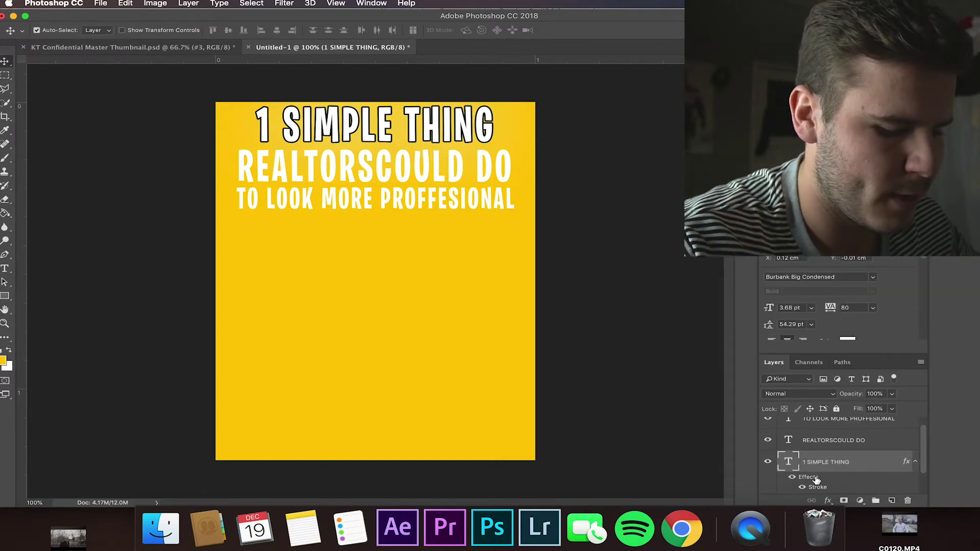
Step: Copy the 1 SIMPLE THING layer's effects onto the REALTORSCOULD DO and TO LOOK MORE PROFFESIONAL text layers
{"action": "left_click_drag", "start_coordinate": [816, 481], "coordinate": [815, 437]}
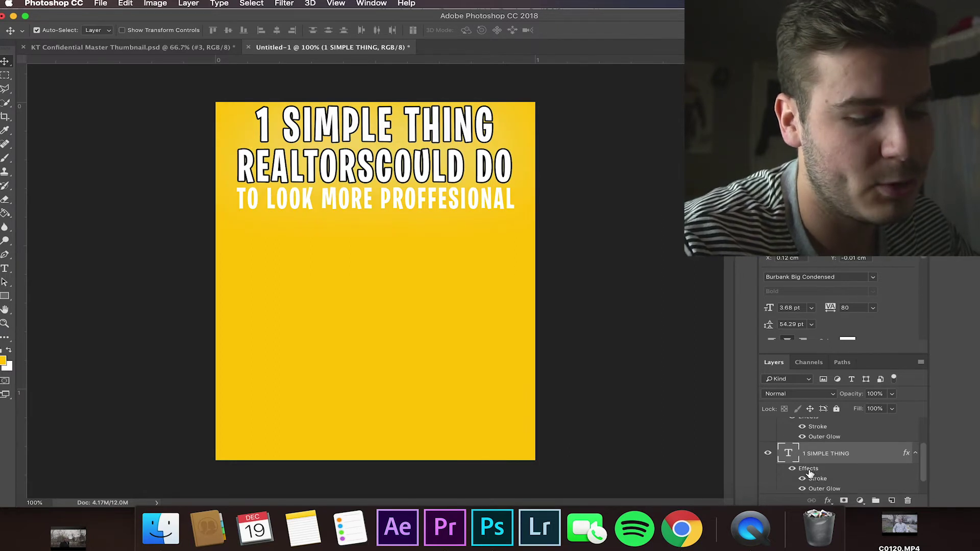
{"action": "scroll", "coordinate": [810, 467], "scroll_direction": "up", "scroll_amount": 2}
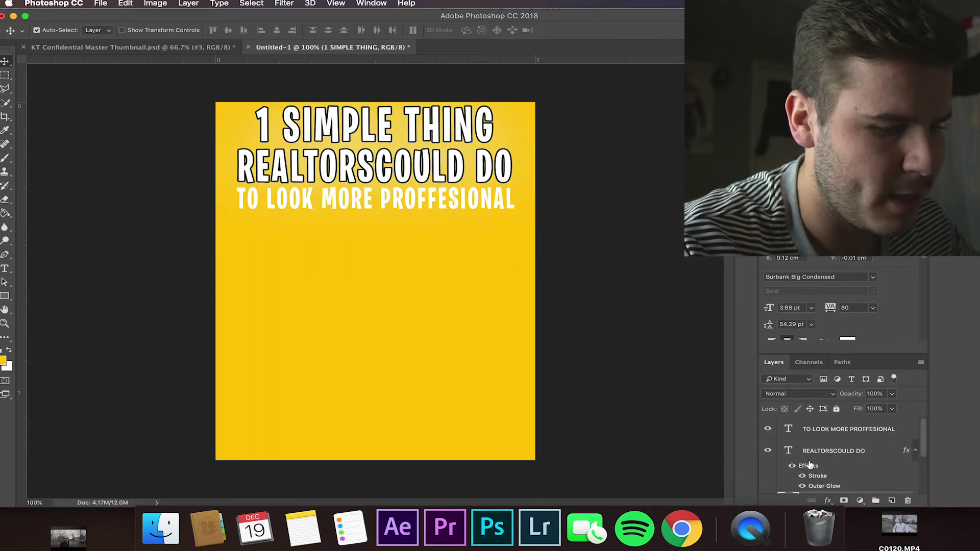
{"action": "left_click_drag", "start_coordinate": [806, 466], "coordinate": [811, 430]}
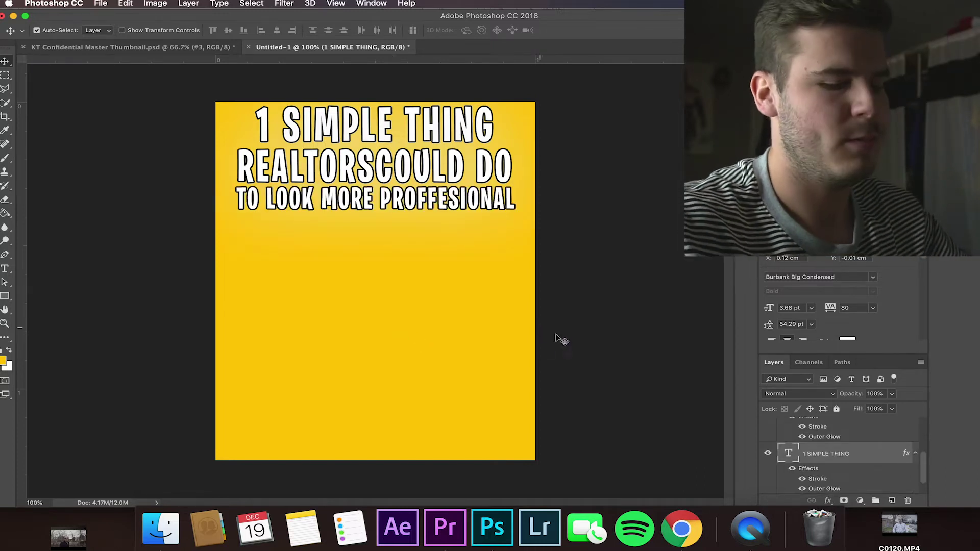
Step: Insert the missing space in the second headline line so it reads "REALTORS COULD DO"
{"action": "scroll", "coordinate": [806, 455], "scroll_direction": "up", "scroll_amount": 2}
{"action": "double_click", "coordinate": [788, 443]}
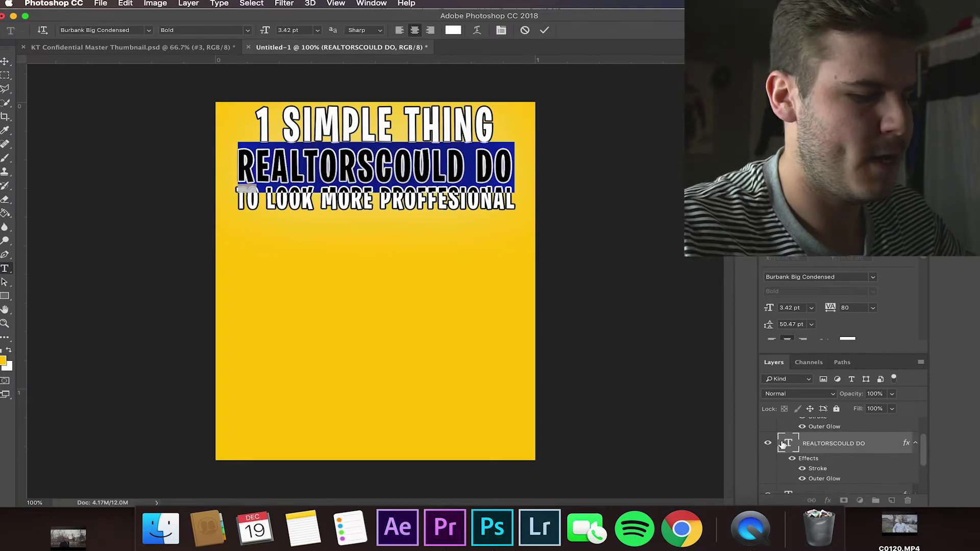
{"action": "left_click", "coordinate": [368, 165]}
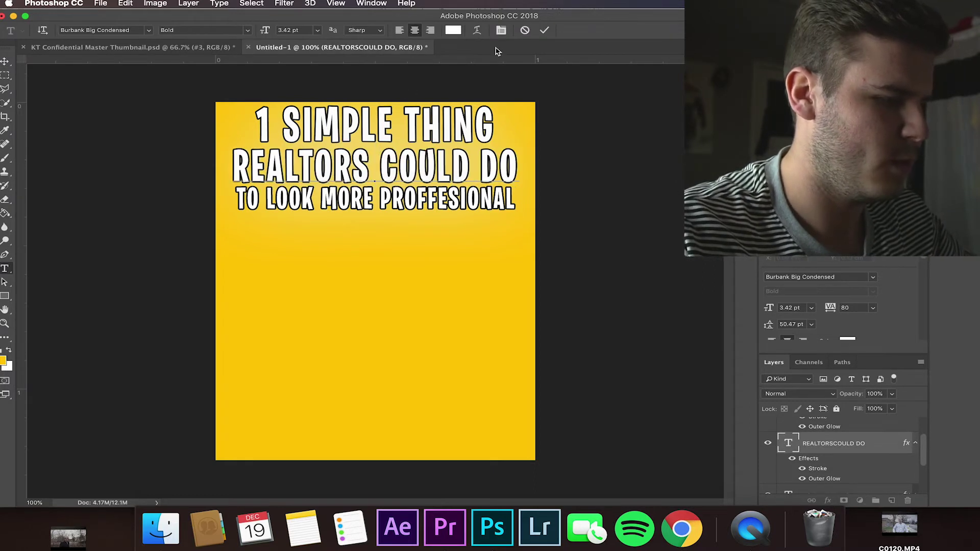
{"action": "left_click", "coordinate": [544, 29]}
{"action": "key", "text": "v"}
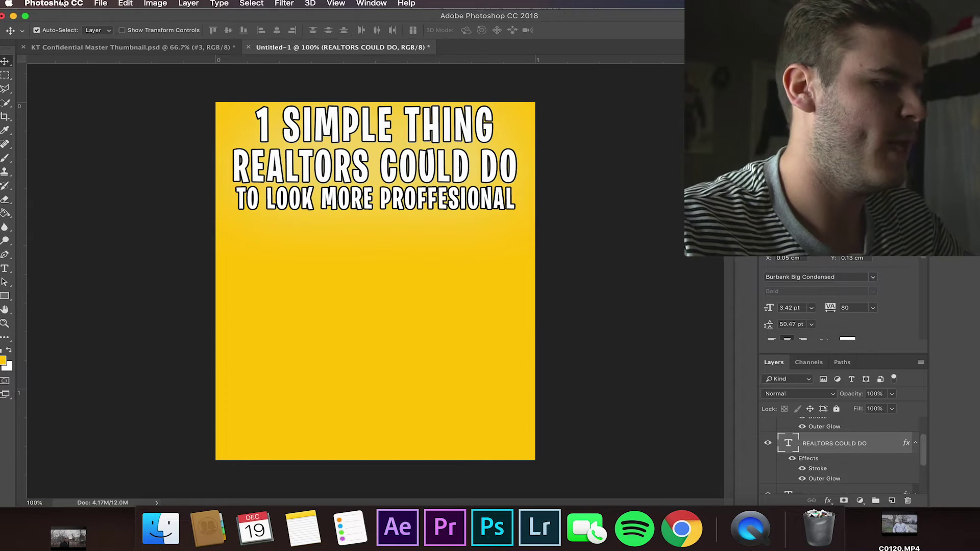
Step: Save the graphic to the Desktop as a PNG named VIDEO, using the large file size option
{"action": "left_click", "coordinate": [99, 3]}
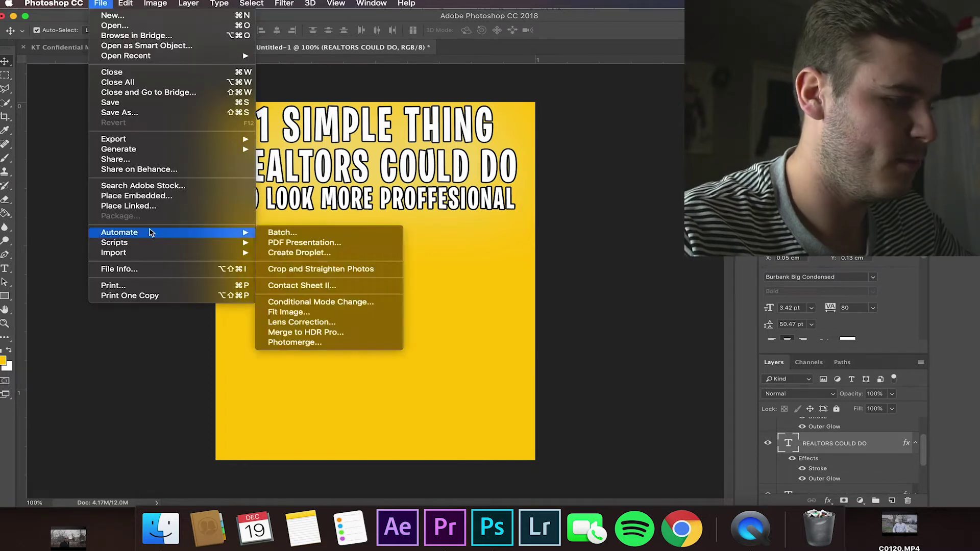
{"action": "left_click", "coordinate": [151, 113]}
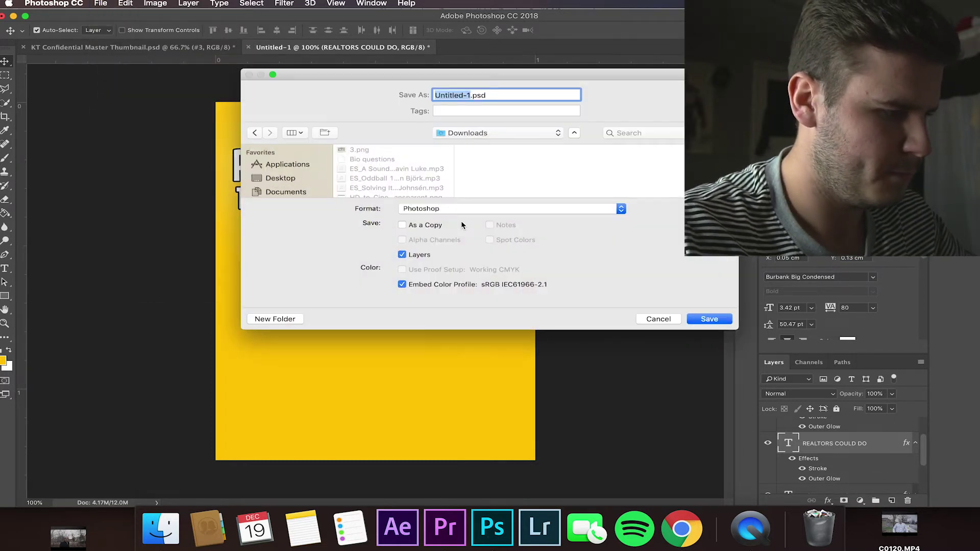
{"action": "left_click", "coordinate": [280, 177]}
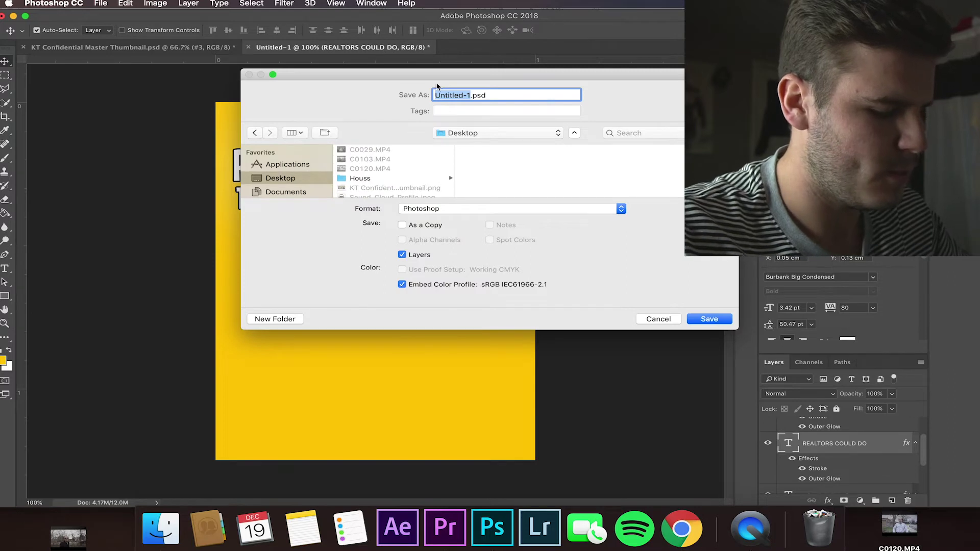
{"action": "type", "text": "VIDEO"}
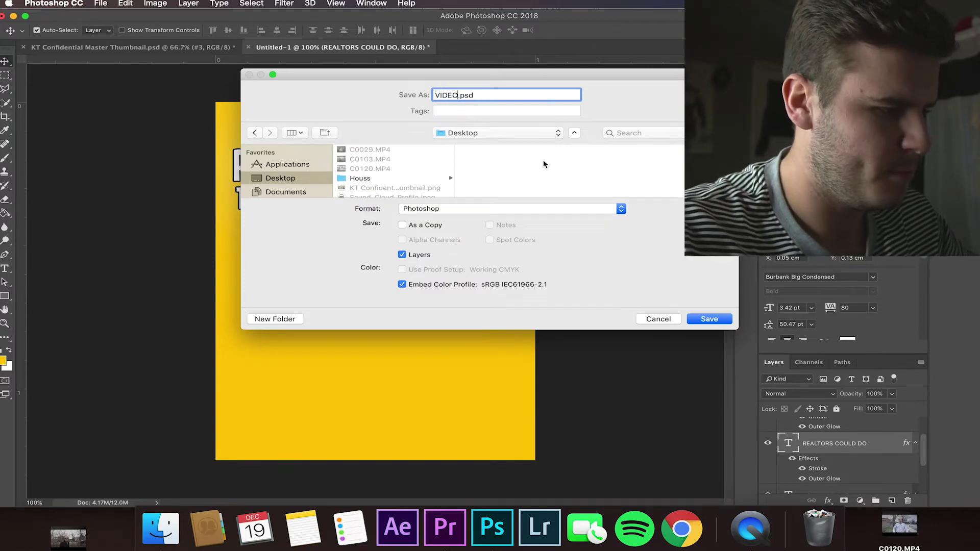
{"action": "left_click", "coordinate": [506, 208]}
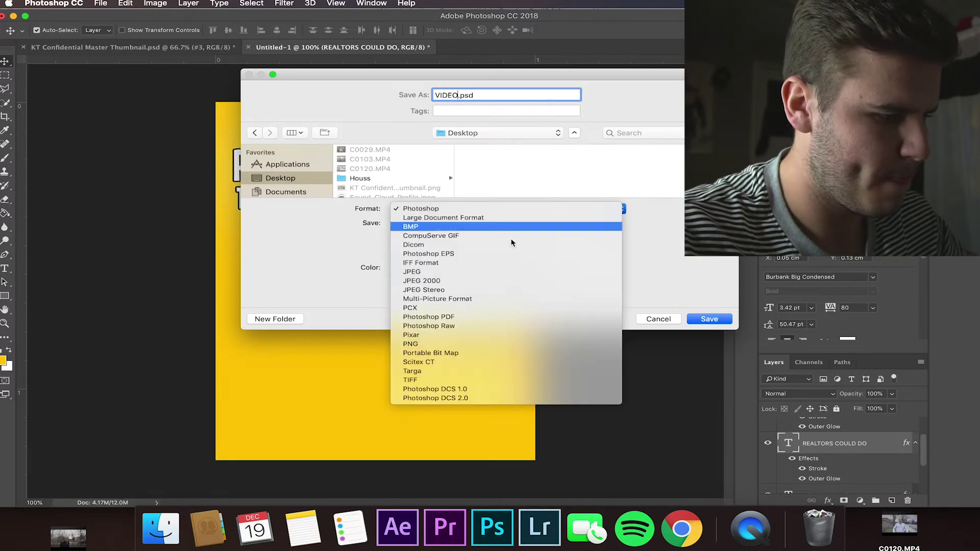
{"action": "left_click", "coordinate": [499, 343]}
{"action": "left_click", "coordinate": [709, 319]}
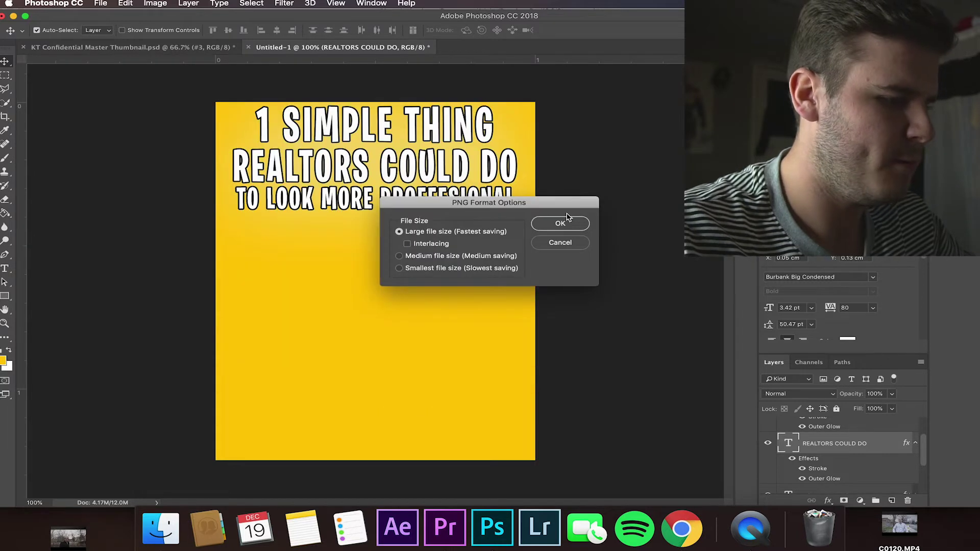
{"action": "left_click", "coordinate": [560, 224]}
Step: Switch to Premiere Pro, import VIDEO.png from the Desktop and create a new sequence from it
{"action": "key", "text": "super+Tab"}
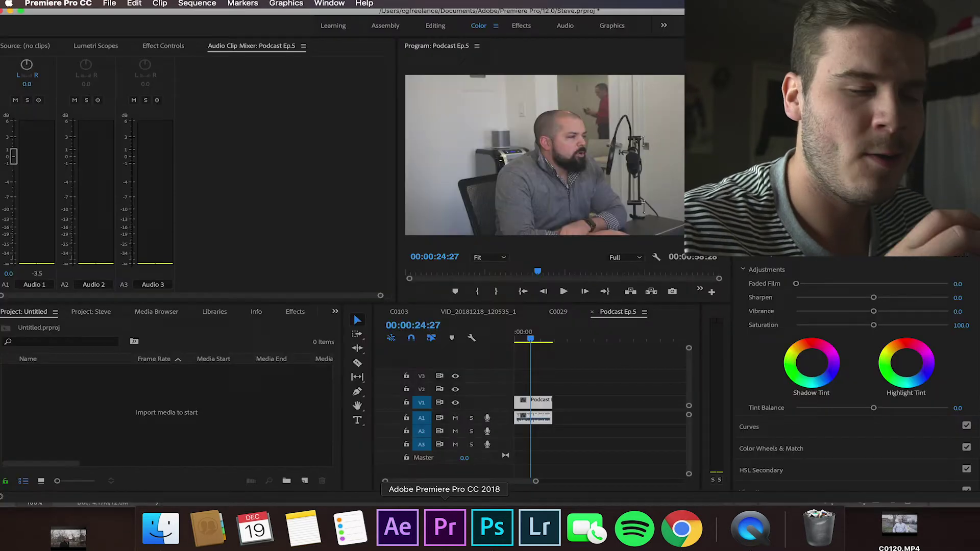
{"action": "double_click", "coordinate": [137, 402]}
{"action": "left_click", "coordinate": [427, 82]}
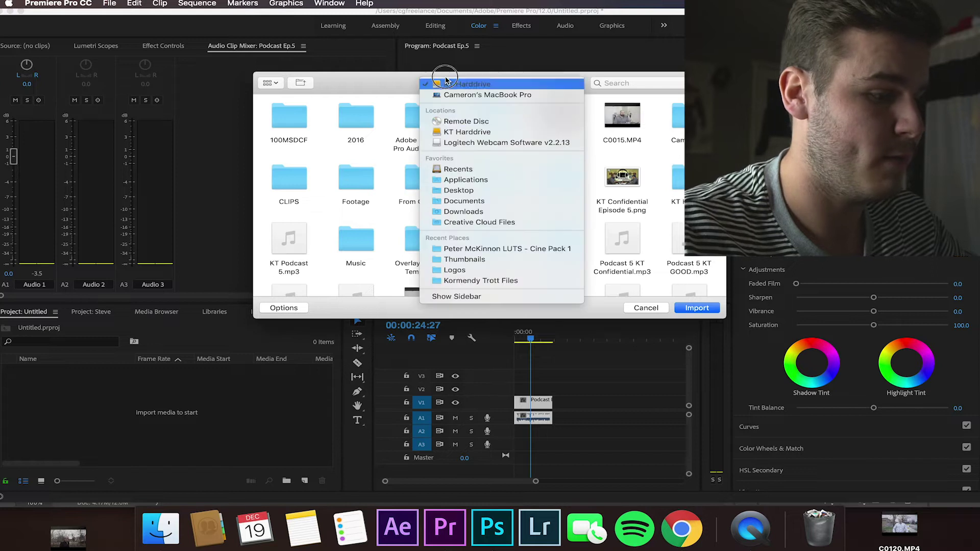
{"action": "left_click", "coordinate": [444, 193]}
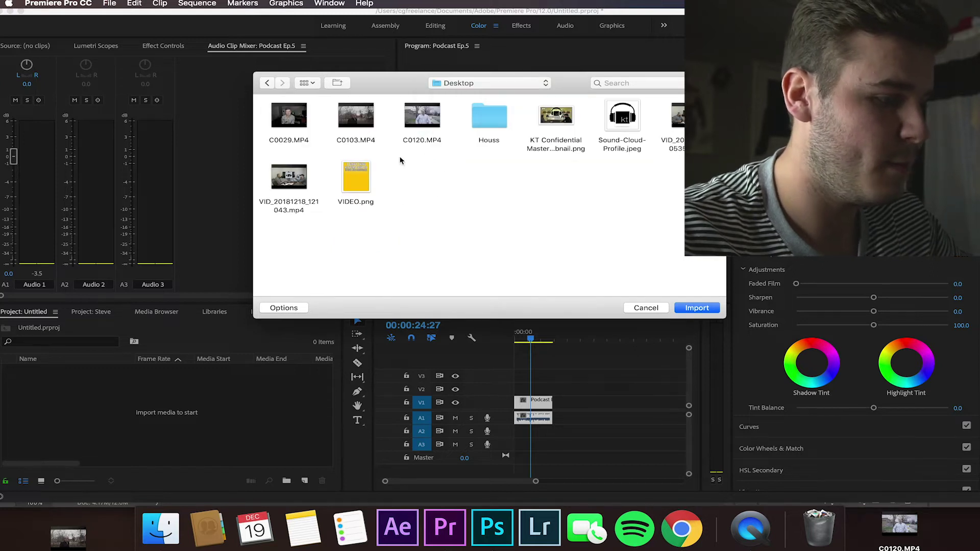
{"action": "double_click", "coordinate": [352, 181]}
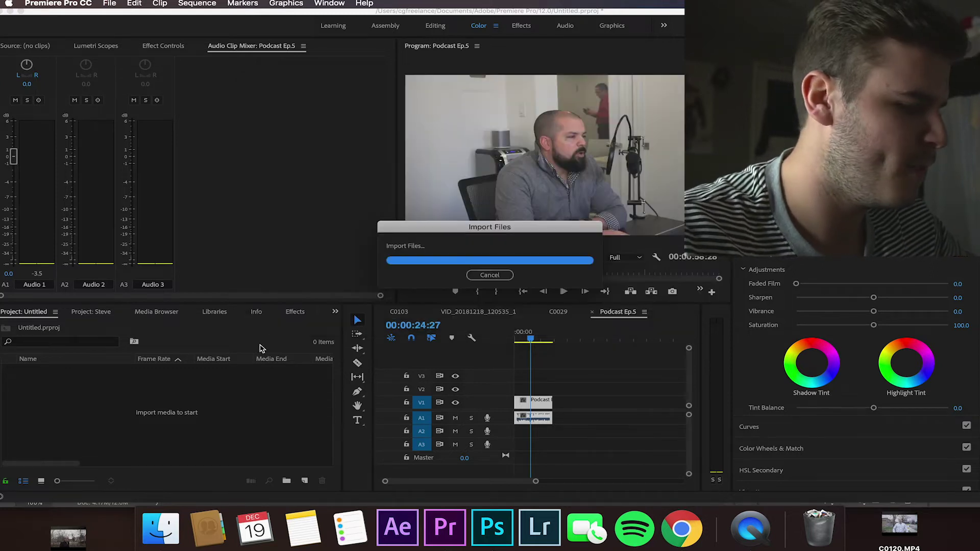
{"action": "right_click", "coordinate": [64, 372]}
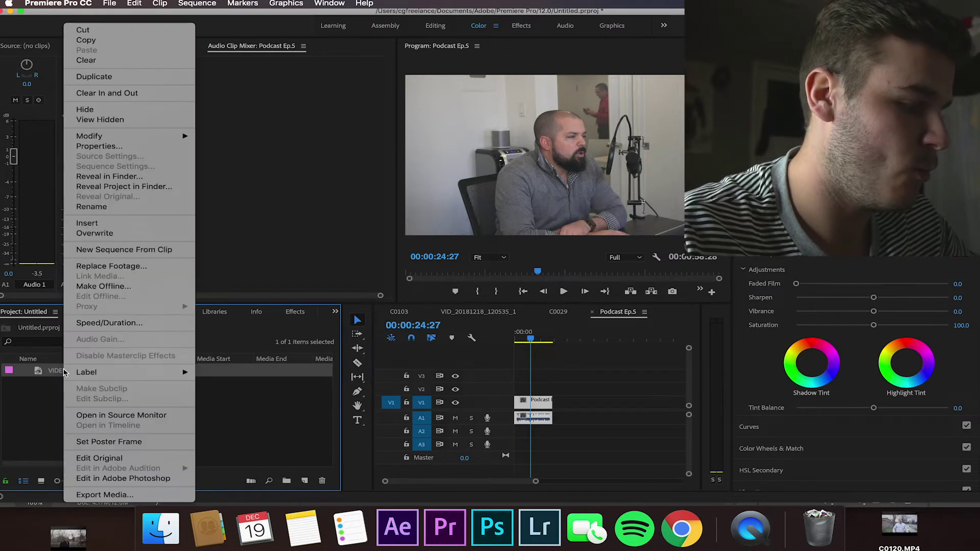
{"action": "left_click", "coordinate": [117, 253]}
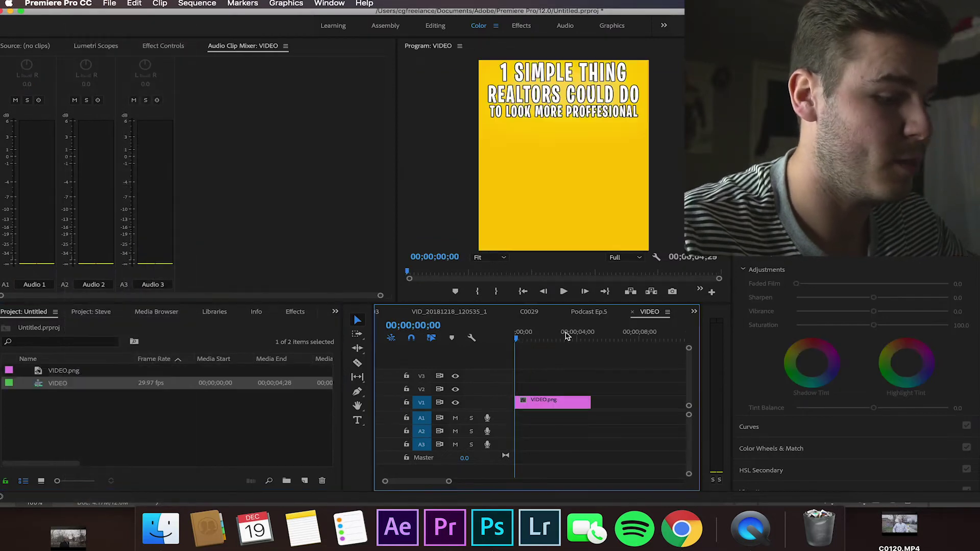
Step: Copy the Podcast Ep.5 clip into the VIDEO sequence above VIDEO.png, with its scale at 59 and position at 540, 748
{"action": "left_click", "coordinate": [592, 313]}
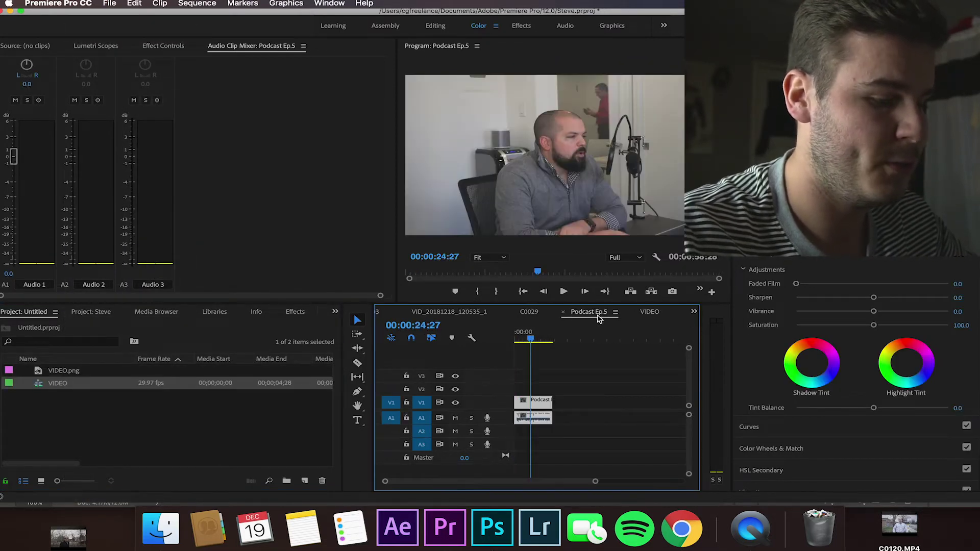
{"action": "mouse_move", "coordinate": [532, 402]}
{"action": "left_mouse_down"}
{"action": "mouse_move", "coordinate": [612, 329]}
{"action": "mouse_move", "coordinate": [649, 312]}
{"action": "mouse_move", "coordinate": [532, 398]}
{"action": "left_mouse_up"}
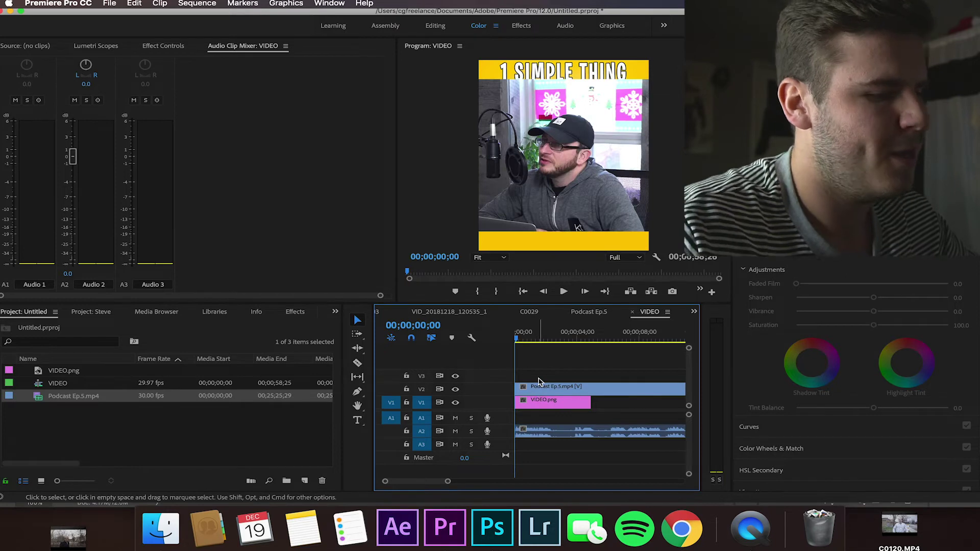
{"action": "left_click", "coordinate": [541, 387]}
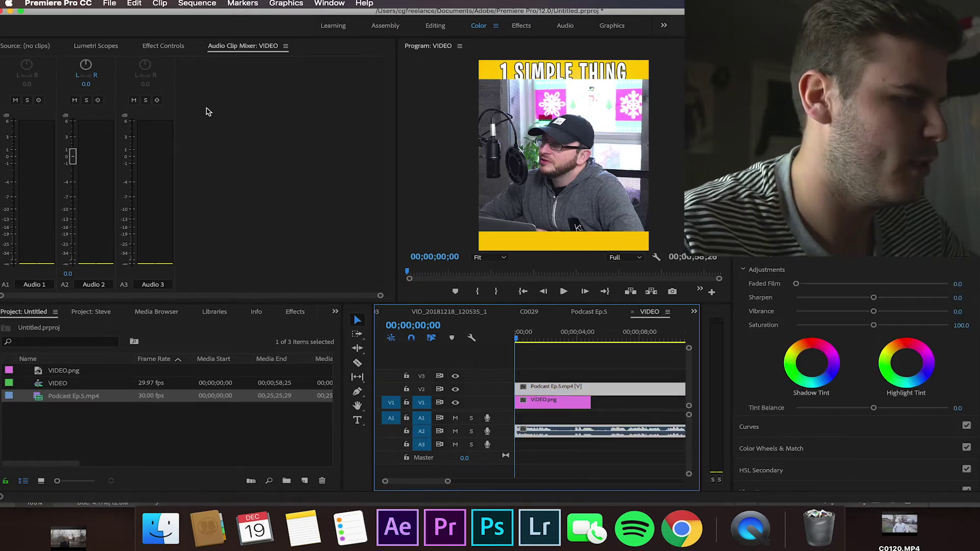
{"action": "left_click", "coordinate": [163, 46]}
{"action": "mouse_move", "coordinate": [131, 109]}
{"action": "left_mouse_down"}
{"action": "mouse_move", "coordinate": [109, 109]}
{"action": "mouse_move", "coordinate": [171, 100]}
{"action": "mouse_move", "coordinate": [141, 100]}
{"action": "left_mouse_up"}
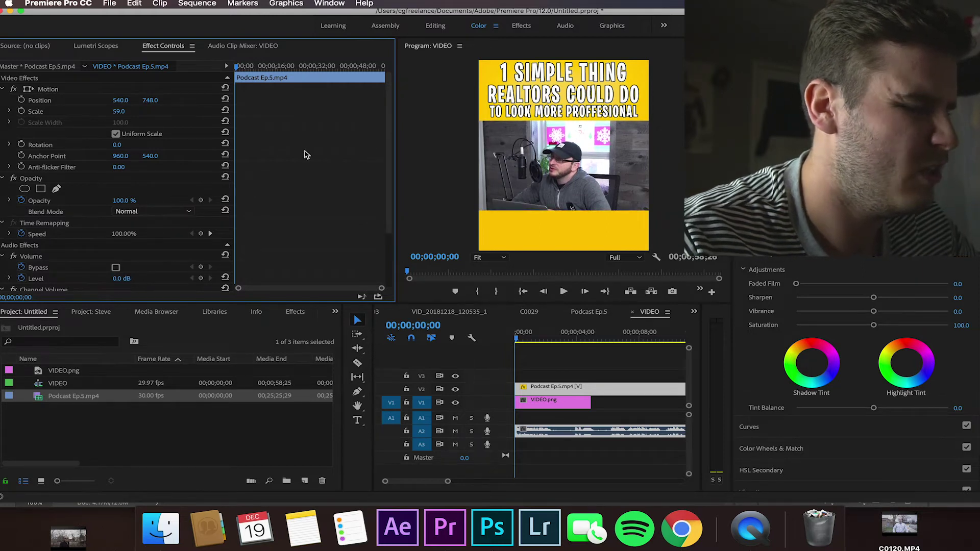
Step: Extend the VIDEO.png clip in the timeline to match the end of the Podcast Ep.5 clip
{"action": "left_click", "coordinate": [525, 287]}
{"action": "left_click_drag", "start_coordinate": [447, 481], "coordinate": [575, 481]}
{"action": "left_click_drag", "start_coordinate": [518, 403], "coordinate": [566, 402]}
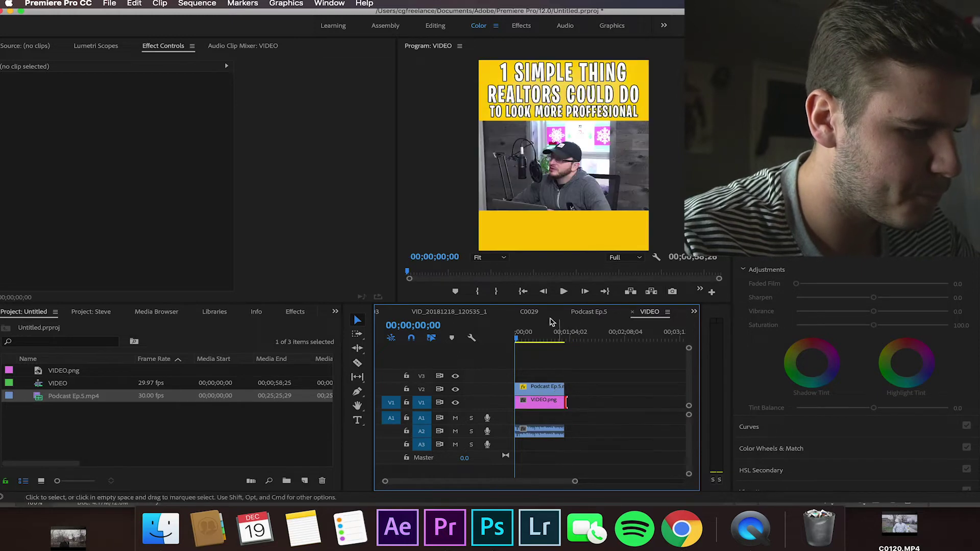
{"action": "left_click", "coordinate": [524, 291]}
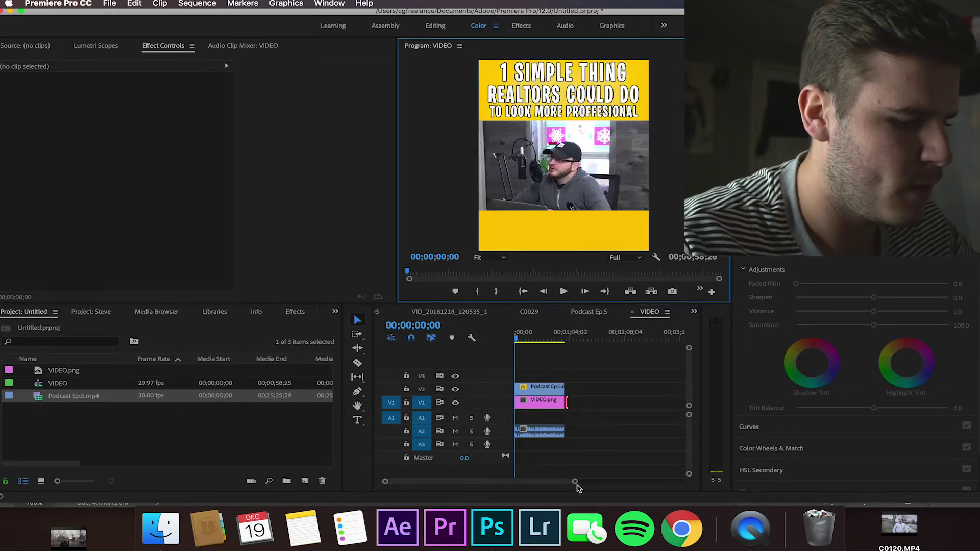
Step: Create a white color matte at 1080 x 1350, 29.97 fps, keeping the name Color Matte
{"action": "left_click", "coordinate": [584, 462]}
{"action": "left_click", "coordinate": [539, 401]}
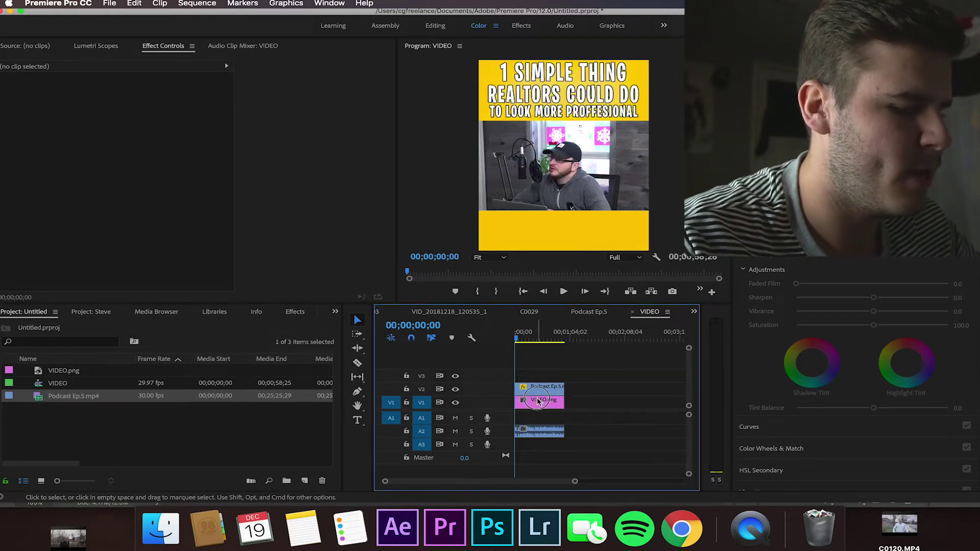
{"action": "left_click", "coordinate": [410, 402]}
{"action": "left_click", "coordinate": [310, 477]}
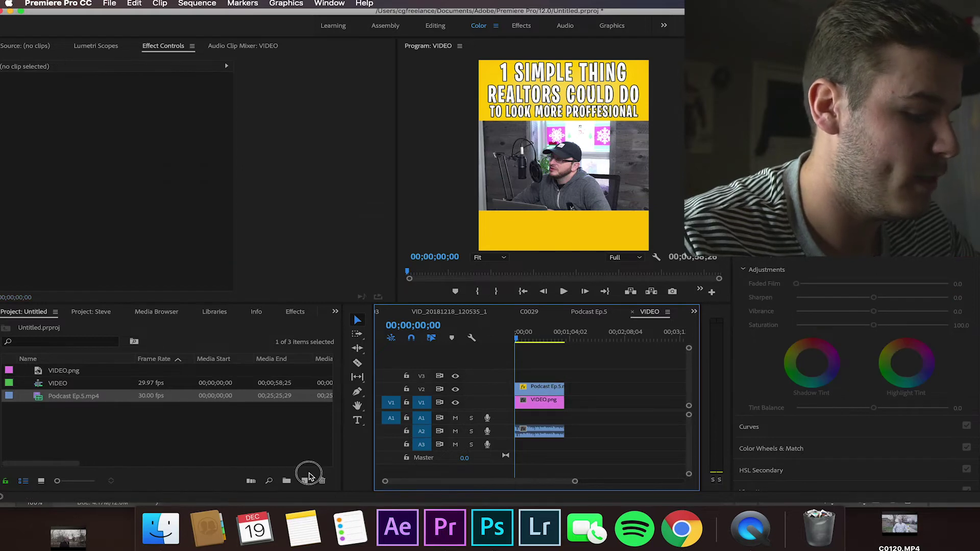
{"action": "left_click", "coordinate": [327, 456]}
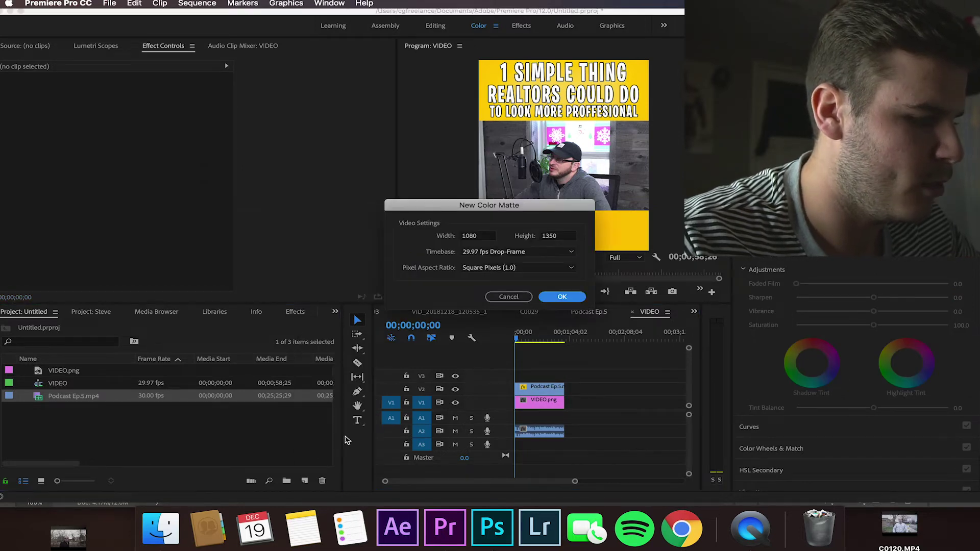
{"action": "left_click", "coordinate": [564, 297]}
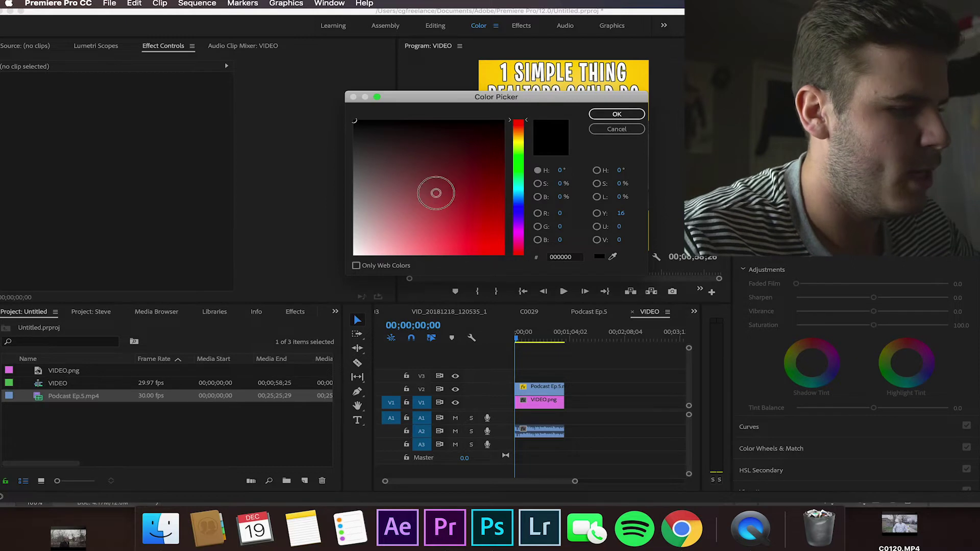
{"action": "left_click_drag", "start_coordinate": [433, 192], "coordinate": [312, 305]}
{"action": "left_click", "coordinate": [602, 113]}
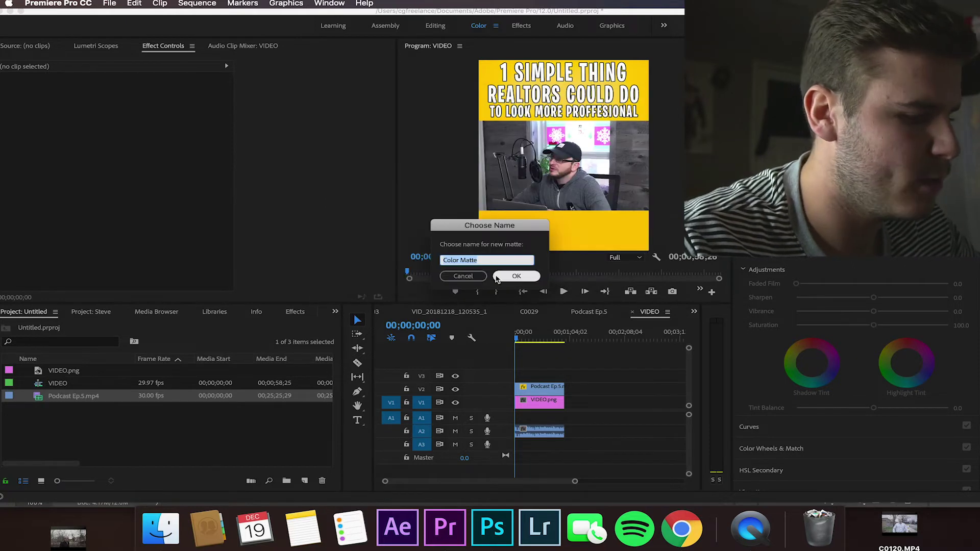
{"action": "left_click", "coordinate": [517, 275]}
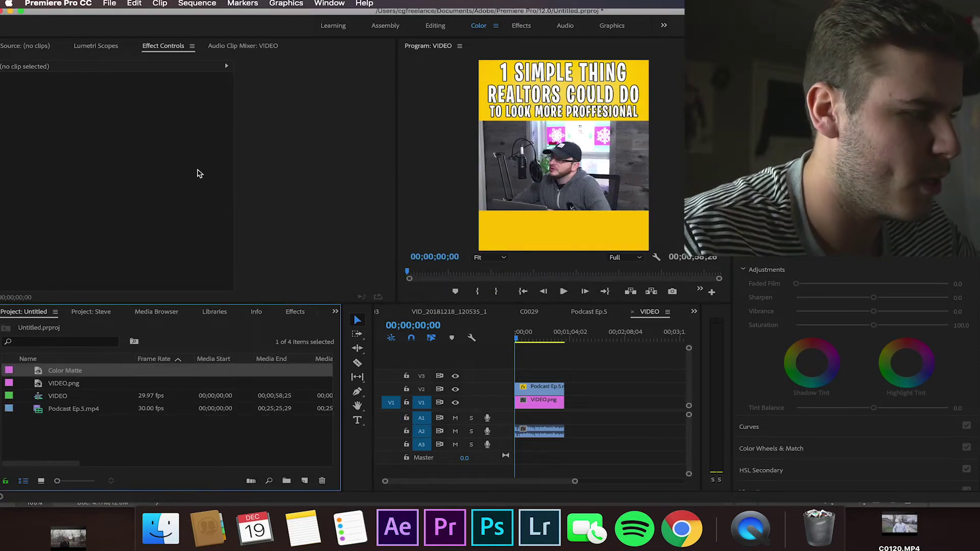
Step: Place the color matte above the podcast clip and set its position to 540, 1998, leaving a thin strip along the frame's lower edge
{"action": "left_click_drag", "start_coordinate": [74, 375], "coordinate": [564, 376]}
{"action": "left_click_drag", "start_coordinate": [150, 100], "coordinate": [391, 100]}
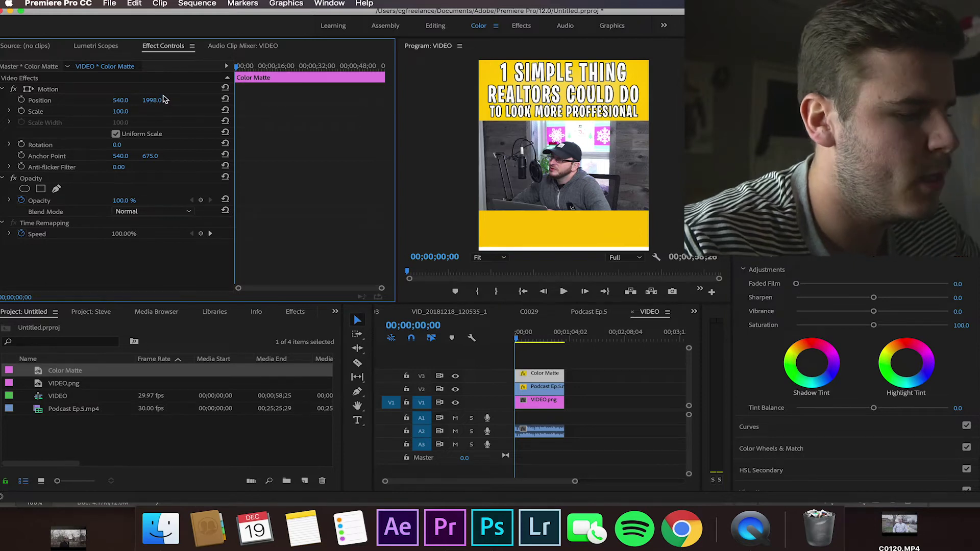
Step: Keyframe the matte's horizontal position from outside the frame's left edge at the start to 540 at the clip's end, and play it back
{"action": "left_click", "coordinate": [21, 103]}
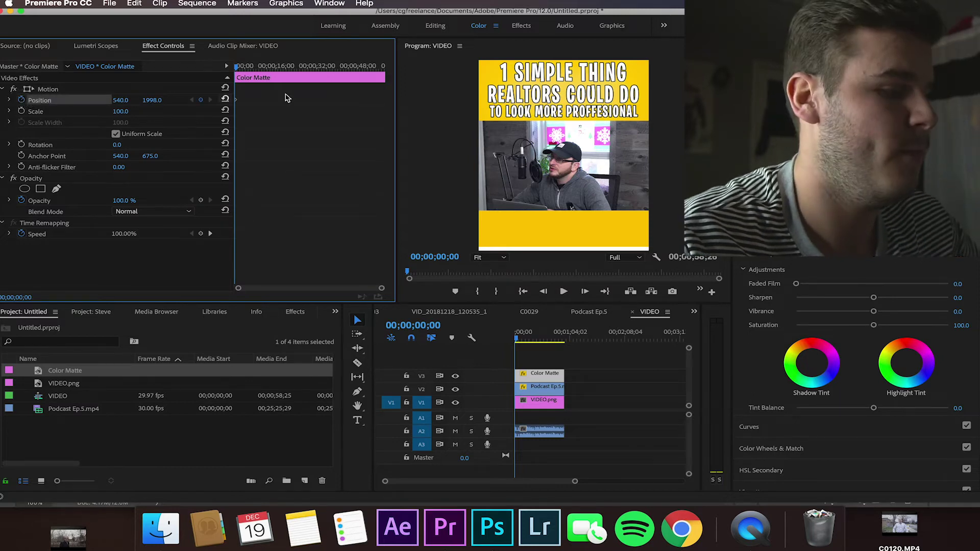
{"action": "left_click_drag", "start_coordinate": [237, 101], "coordinate": [246, 106]}
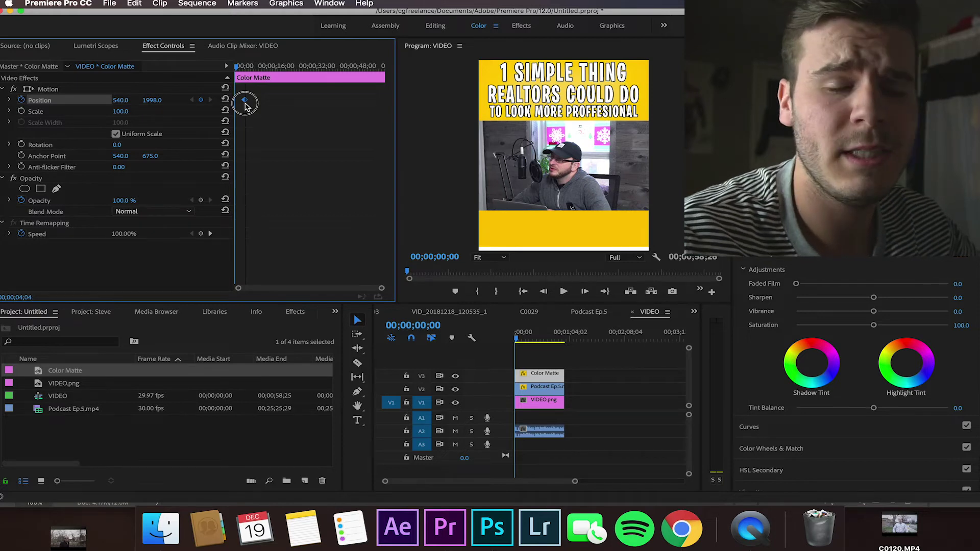
{"action": "left_click_drag", "start_coordinate": [246, 106], "coordinate": [421, 127]}
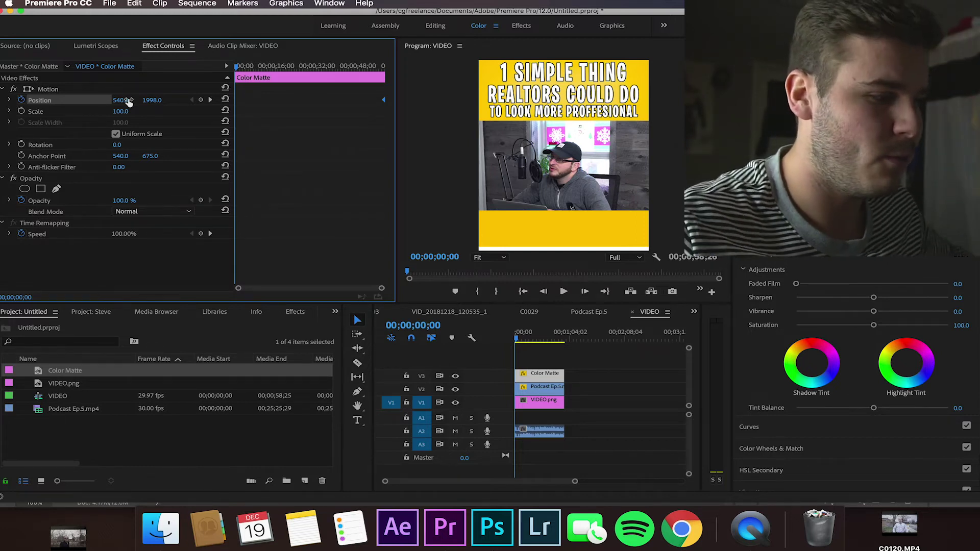
{"action": "left_click_drag", "start_coordinate": [121, 100], "coordinate": [102, 100]}
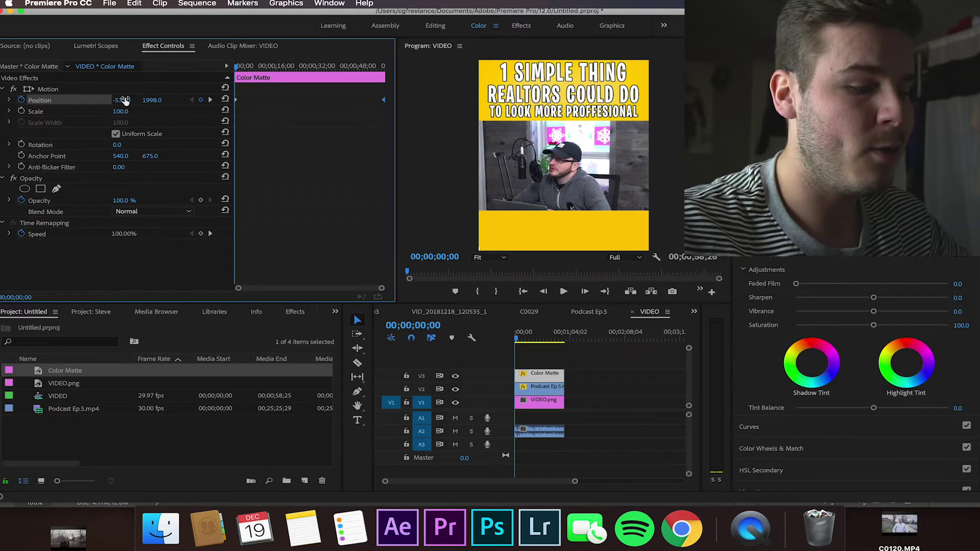
{"action": "key", "text": "space"}
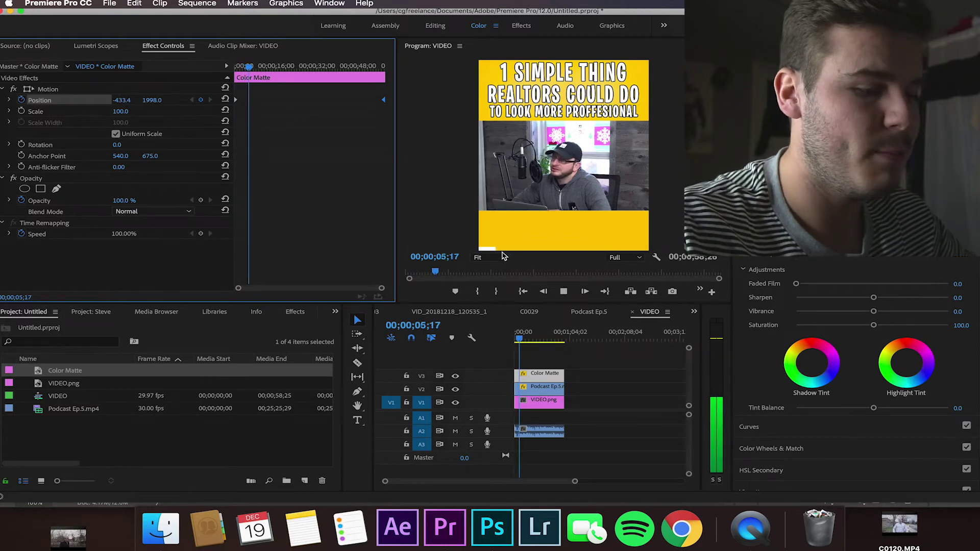
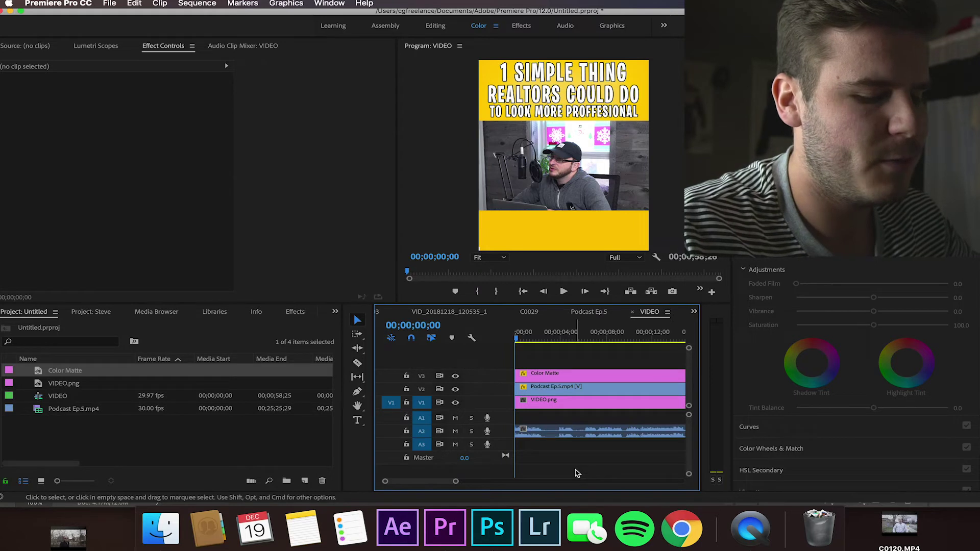
Step: Listen to the first spoken words and add the caption "THERE YOU GO" on the yellow area below the video at the sequence start
{"action": "key", "text": "XF86AudioRaiseVolume"}
{"action": "key", "text": "space"}
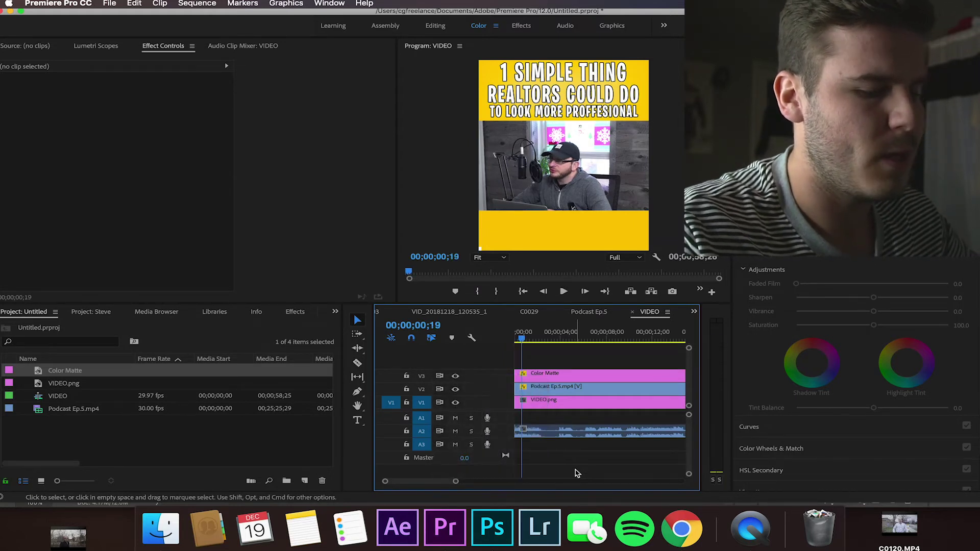
{"action": "left_click", "coordinate": [522, 291]}
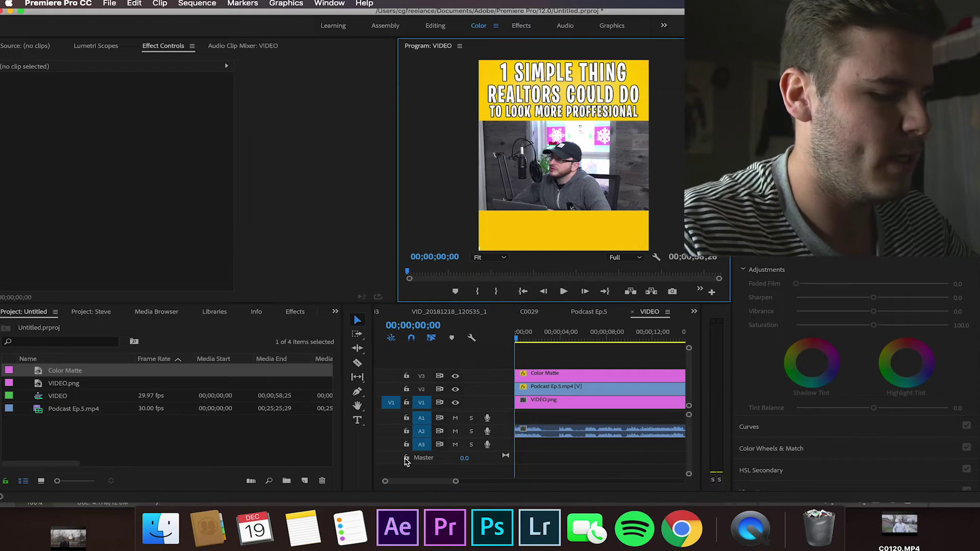
{"action": "left_click", "coordinate": [357, 421]}
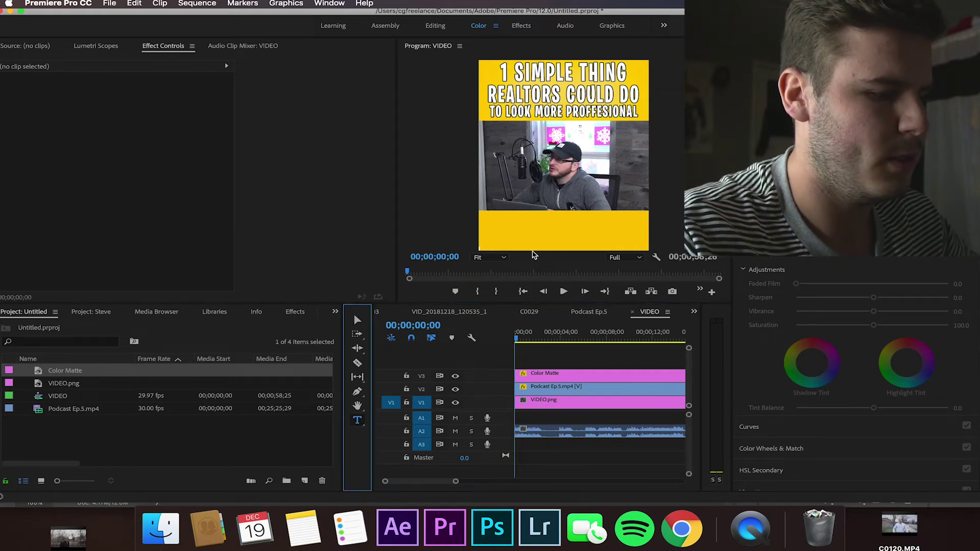
{"action": "left_click", "coordinate": [536, 234]}
{"action": "type", "text": "TH"}
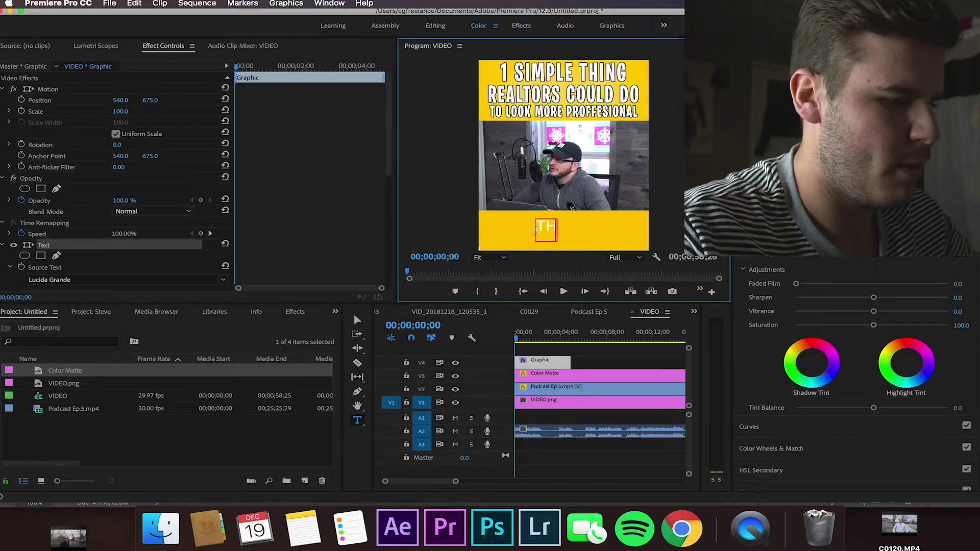
{"action": "type", "text": "ERE YOU GO"}
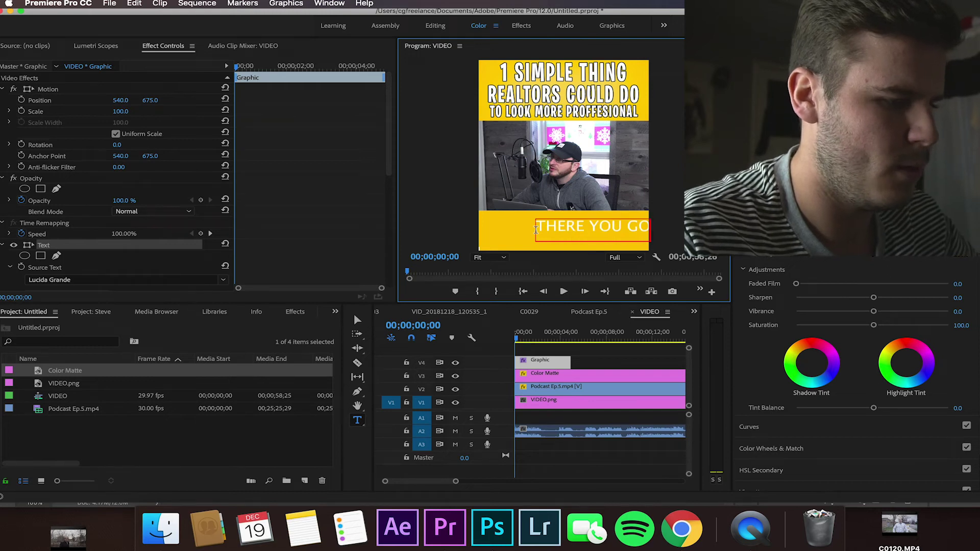
Step: Change the font of the "THERE YOU GO" caption to Burbank Big Condensed
{"action": "key", "text": "super+a"}
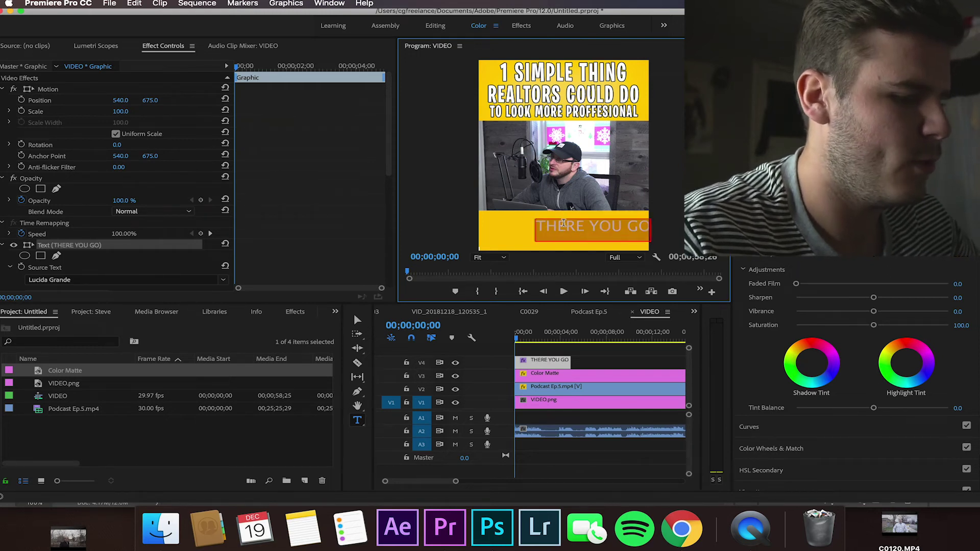
{"action": "left_click", "coordinate": [223, 280]}
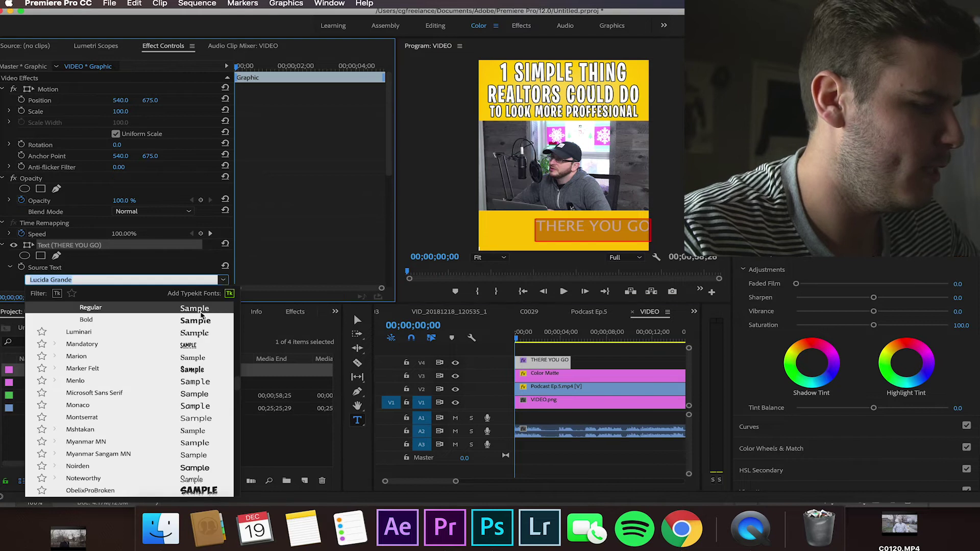
{"action": "scroll", "coordinate": [173, 329], "scroll_direction": "up", "scroll_amount": 10}
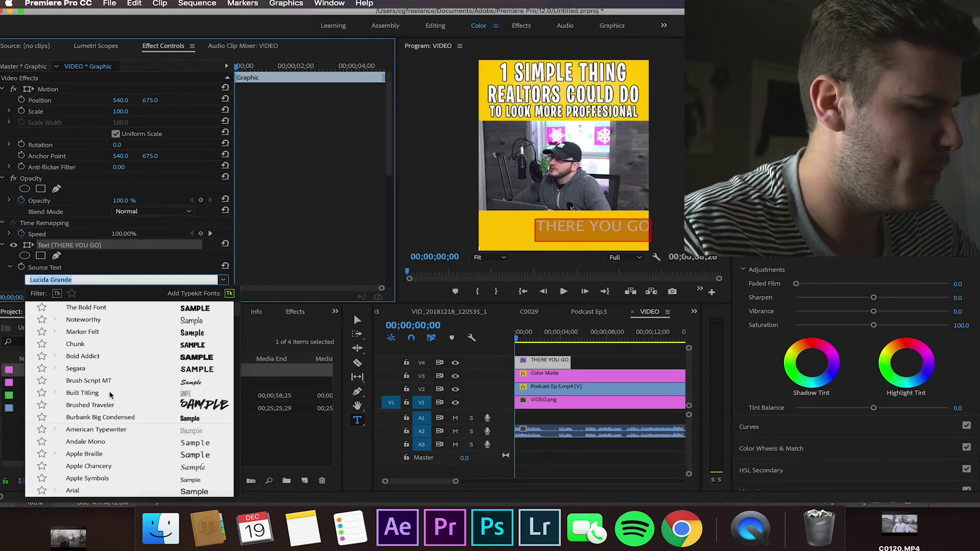
{"action": "scroll", "coordinate": [109, 395], "scroll_direction": "down", "scroll_amount": 1}
{"action": "left_click", "coordinate": [110, 393]}
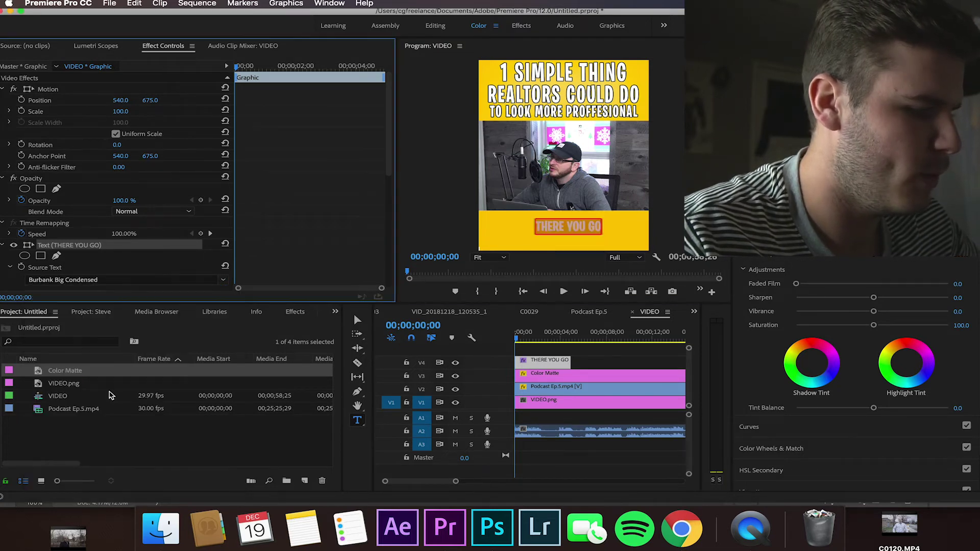
Step: Give the caption text a black stroke with a width of 7
{"action": "scroll", "coordinate": [98, 268], "scroll_direction": "down", "scroll_amount": 5}
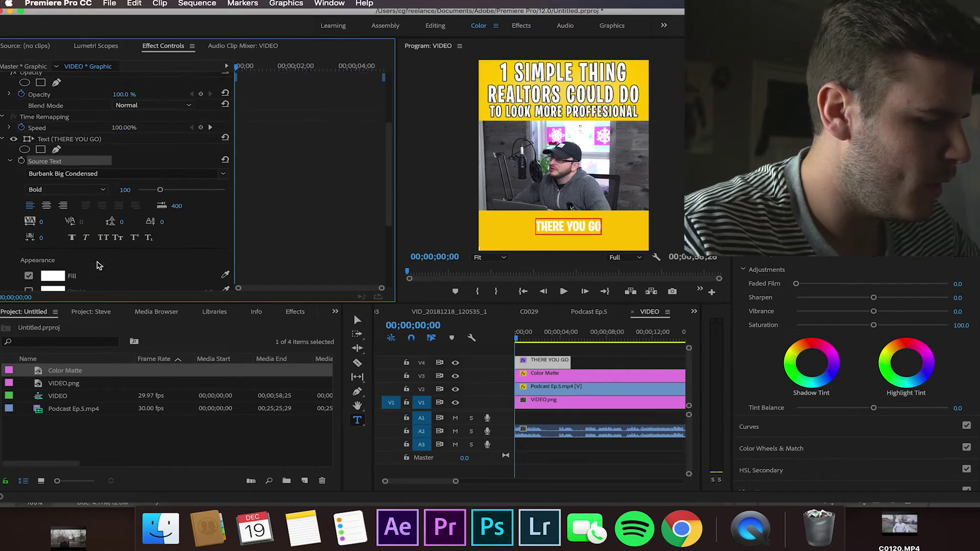
{"action": "left_click", "coordinate": [546, 227]}
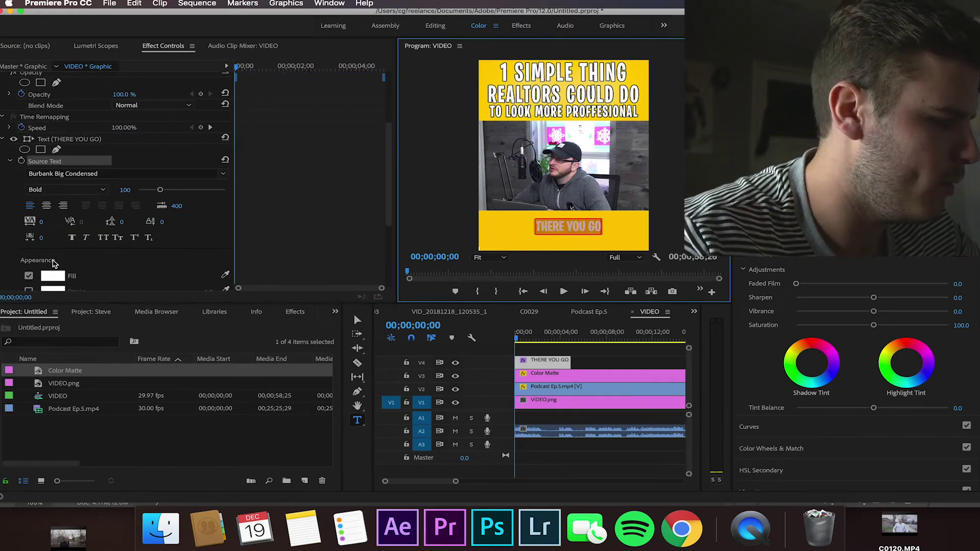
{"action": "scroll", "coordinate": [54, 263], "scroll_direction": "down", "scroll_amount": 2}
{"action": "left_click", "coordinate": [29, 249]}
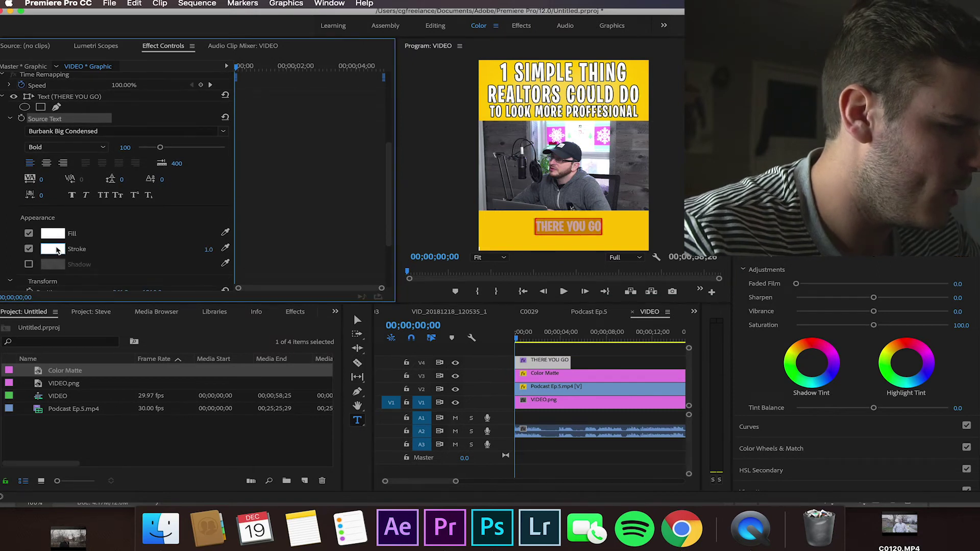
{"action": "left_click", "coordinate": [57, 249]}
{"action": "left_click", "coordinate": [292, 87]}
{"action": "left_click", "coordinate": [633, 119]}
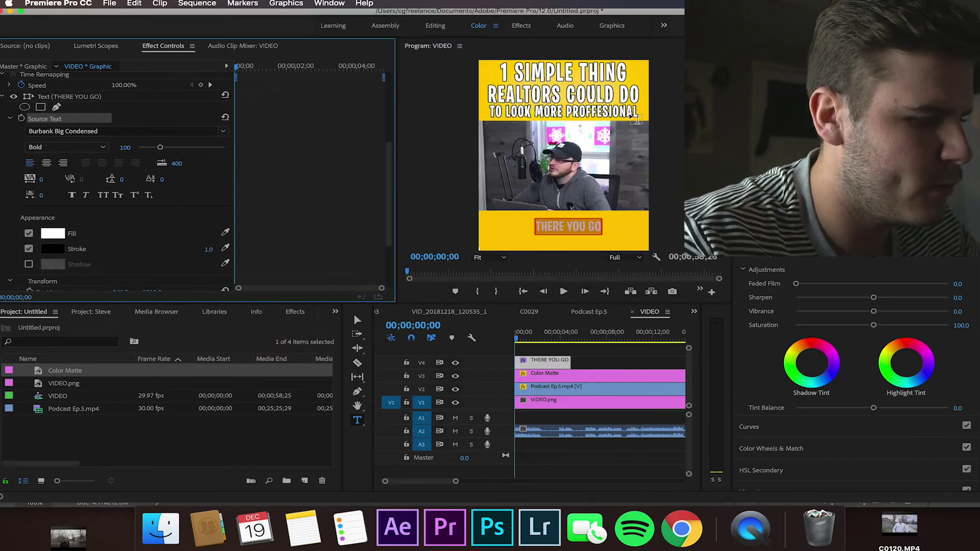
{"action": "left_click_drag", "start_coordinate": [196, 249], "coordinate": [209, 249]}
{"action": "left_click", "coordinate": [196, 247]}
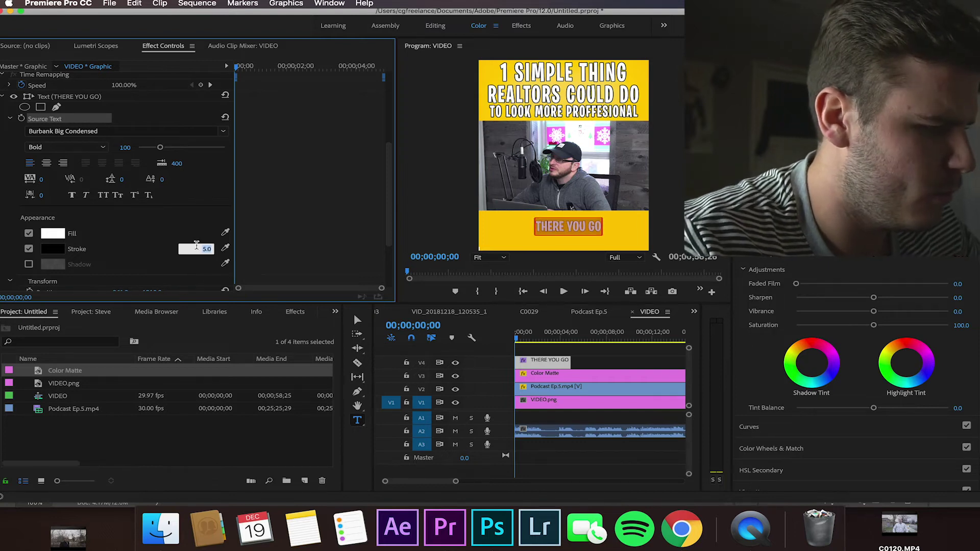
{"action": "type", "text": "7"}
{"action": "key", "text": "Return"}
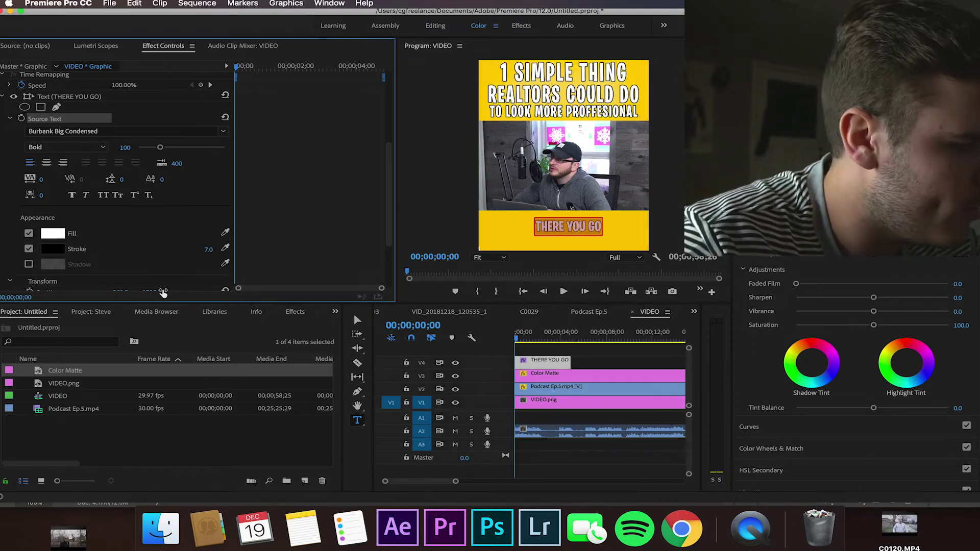
Step: Center-align the caption text and set the graphic's scale to 130 and position to 758, 528
{"action": "scroll", "coordinate": [145, 250], "scroll_direction": "down", "scroll_amount": 5}
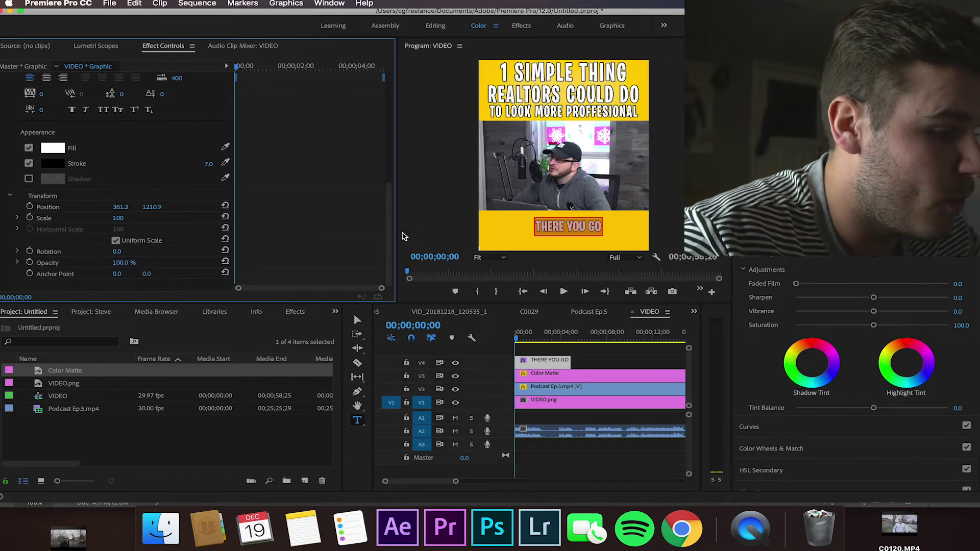
{"action": "left_click", "coordinate": [47, 78]}
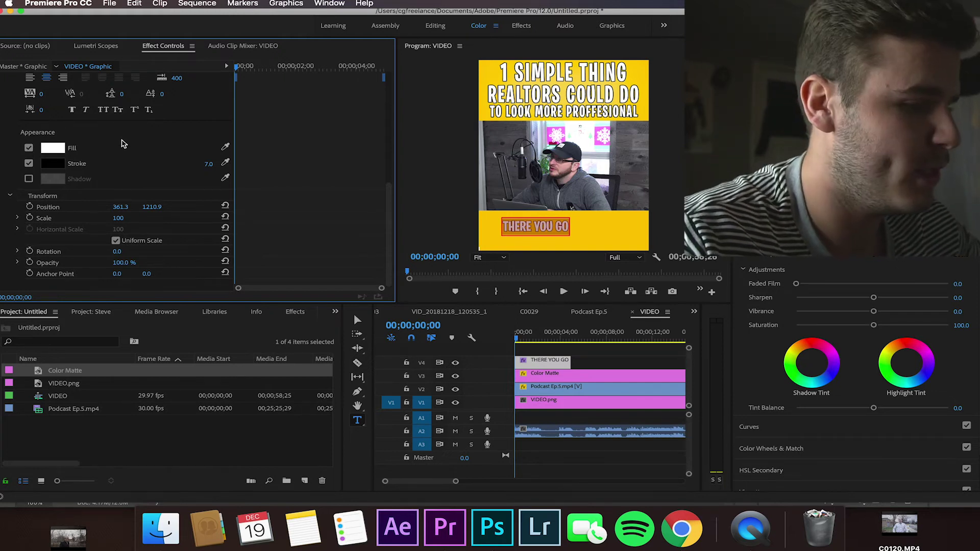
{"action": "scroll", "coordinate": [122, 144], "scroll_direction": "up", "scroll_amount": 10}
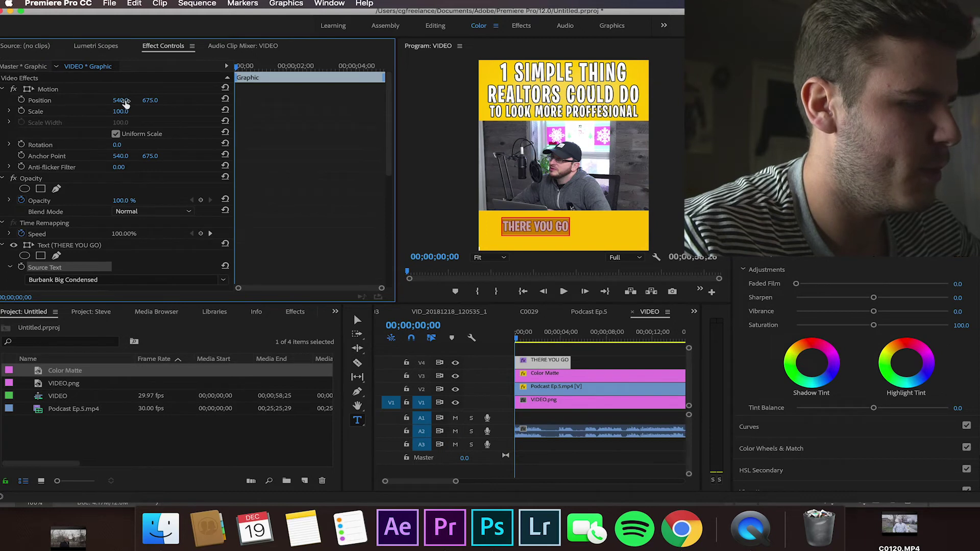
{"action": "left_click_drag", "start_coordinate": [120, 100], "coordinate": [125, 100]}
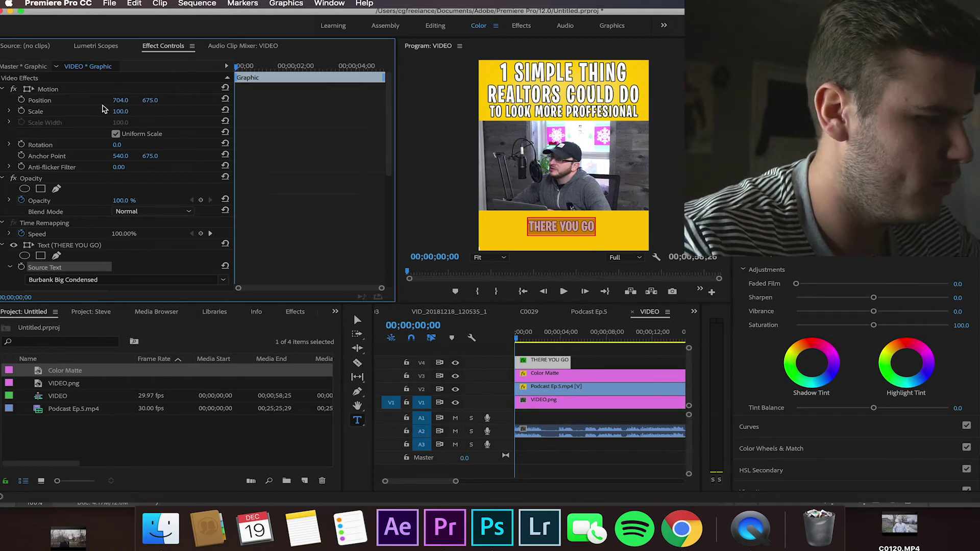
{"action": "left_click_drag", "start_coordinate": [124, 111], "coordinate": [92, 102]}
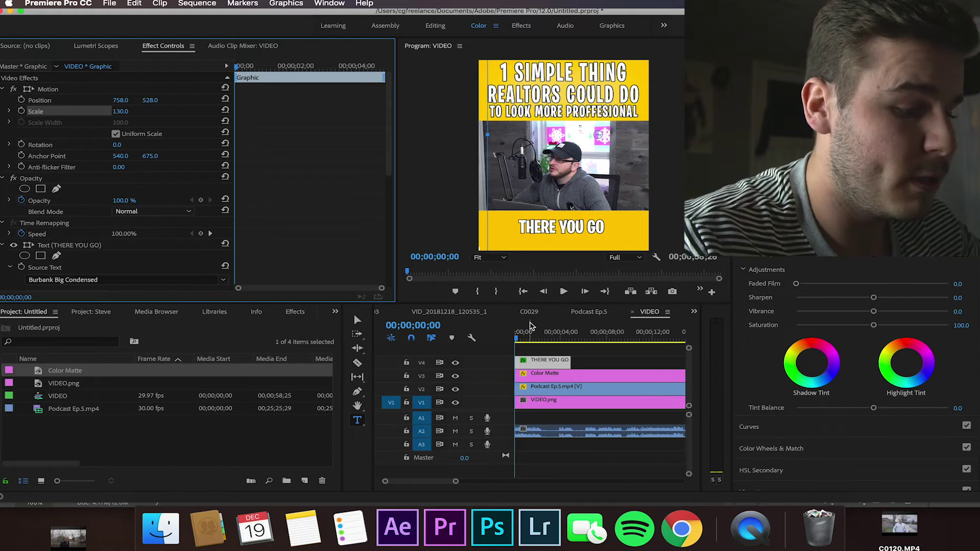
Step: Play the opening words from the sequence start and trim the "THERE YOU GO" caption to end at 00;00;00;11
{"action": "left_click", "coordinate": [523, 291]}
{"action": "key", "text": "space"}
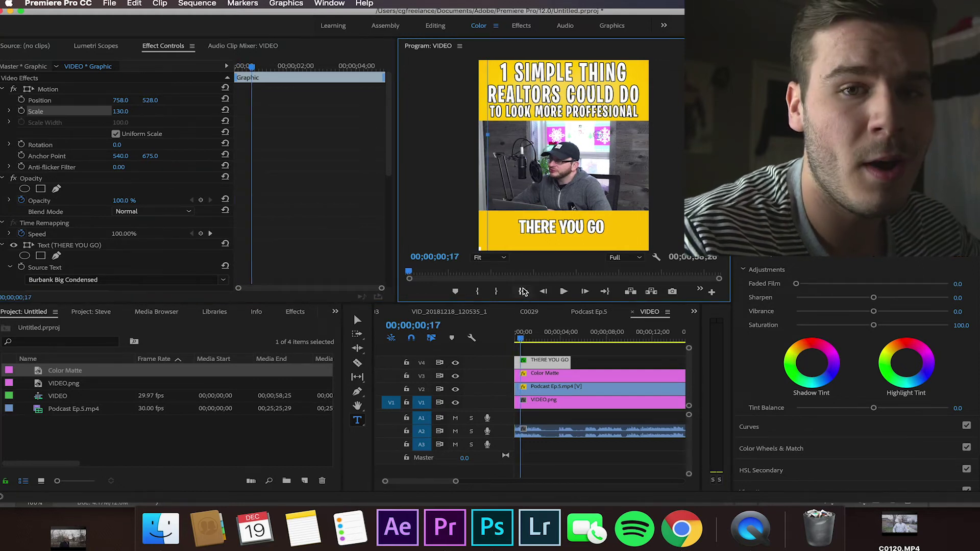
{"action": "left_click", "coordinate": [524, 291]}
{"action": "key", "text": "space"}
{"action": "left_click", "coordinate": [523, 291]}
{"action": "key", "text": "space"}
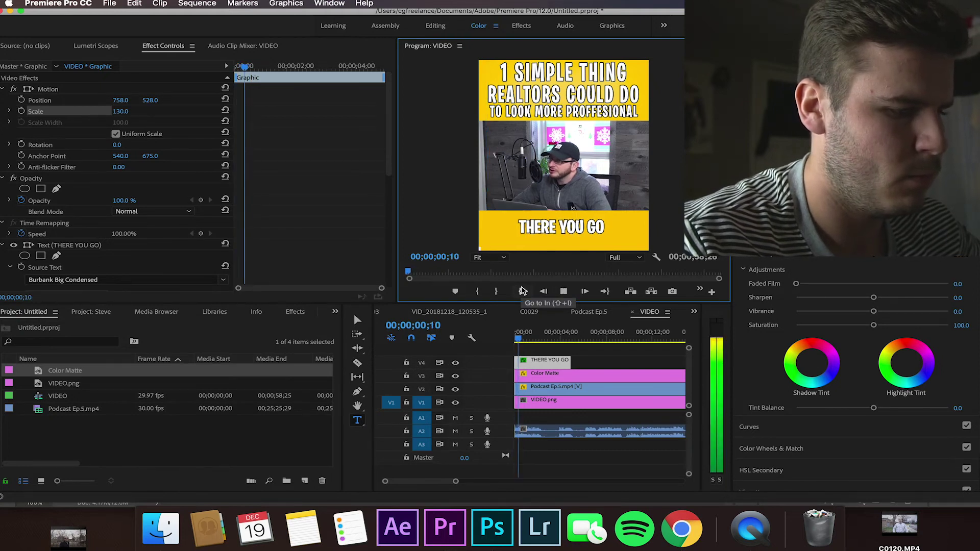
{"action": "key", "text": "space"}
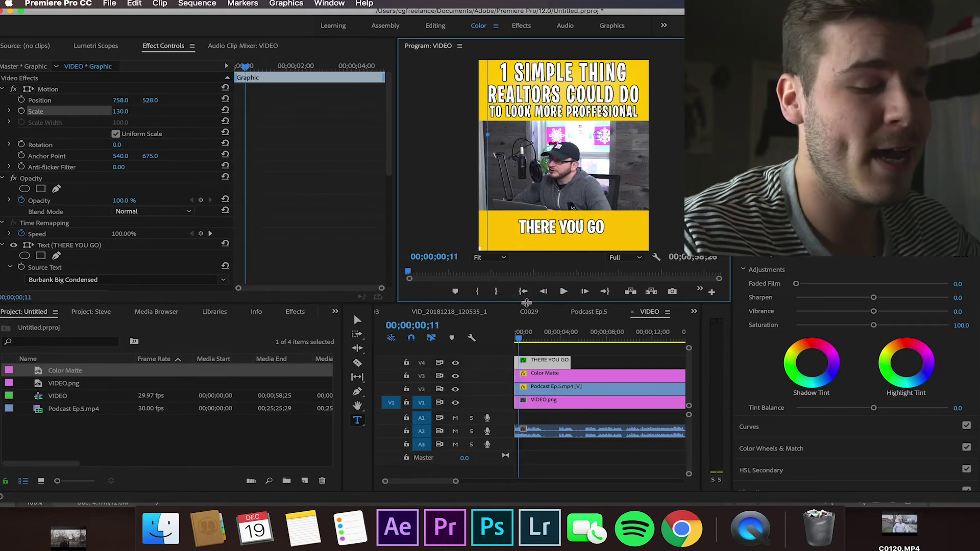
{"action": "left_click_drag", "start_coordinate": [519, 364], "coordinate": [518, 365]}
{"action": "left_click_drag", "start_coordinate": [459, 484], "coordinate": [412, 482]}
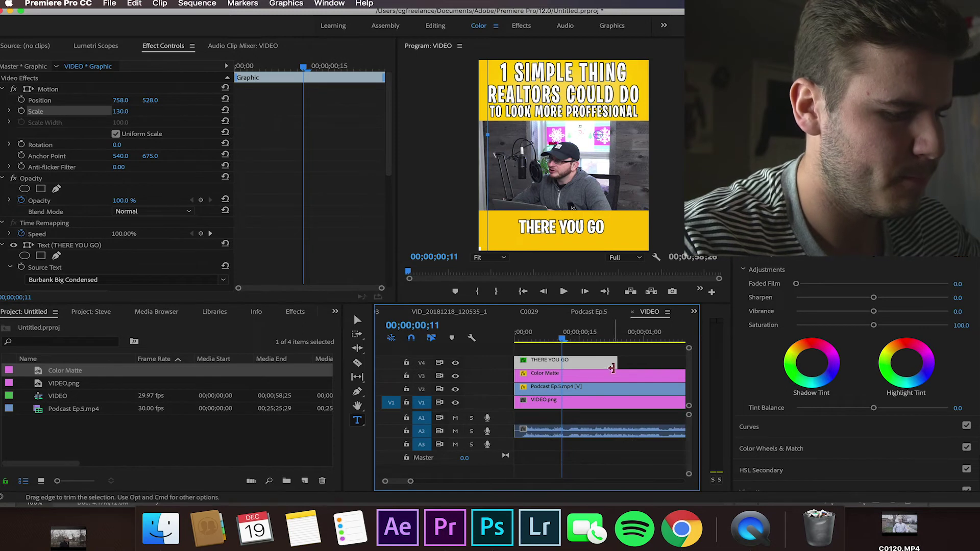
{"action": "left_click_drag", "start_coordinate": [616, 364], "coordinate": [561, 364]}
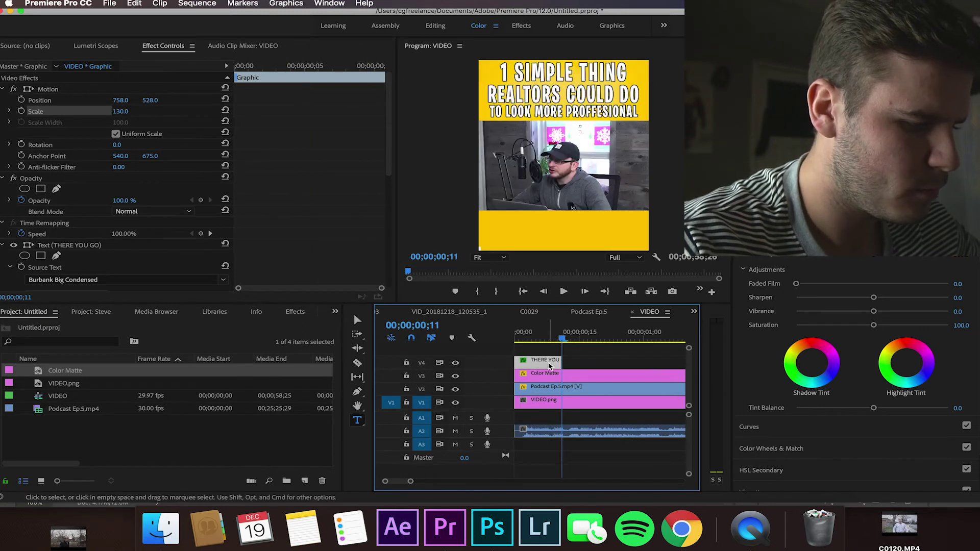
Step: Duplicate the "THERE YOU GO" caption directly after the first one and listen to the words spoken there
{"action": "left_click_drag", "start_coordinate": [550, 365], "coordinate": [596, 363]}
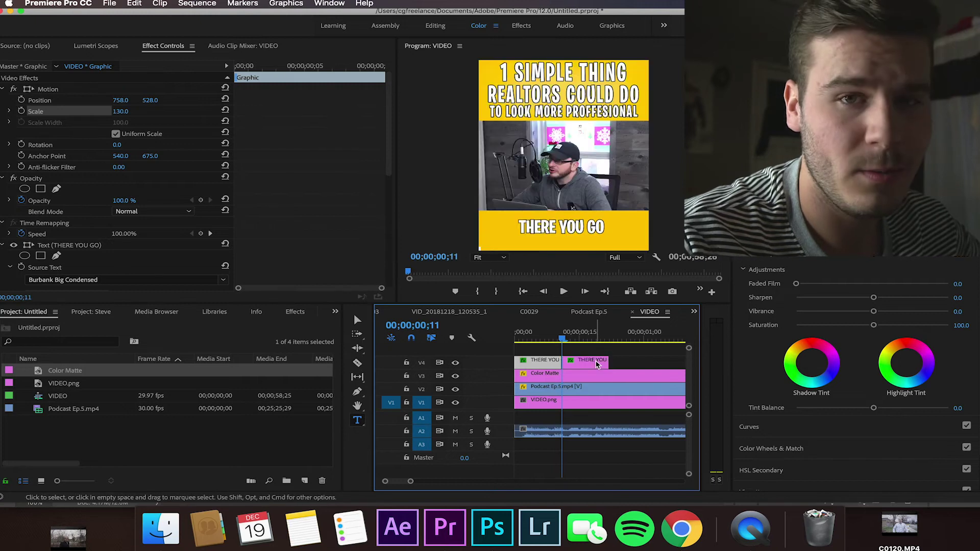
{"action": "left_click", "coordinate": [545, 360]}
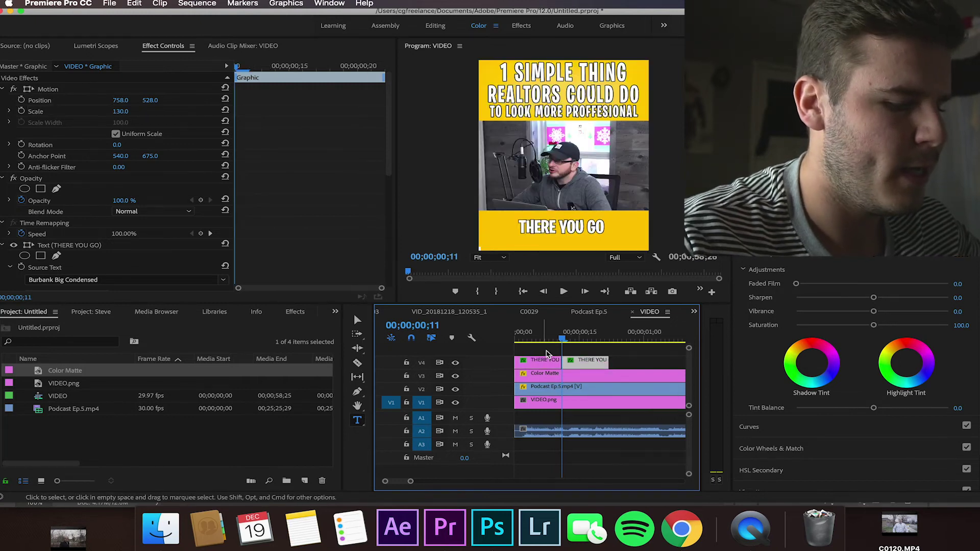
{"action": "left_click", "coordinate": [581, 335]}
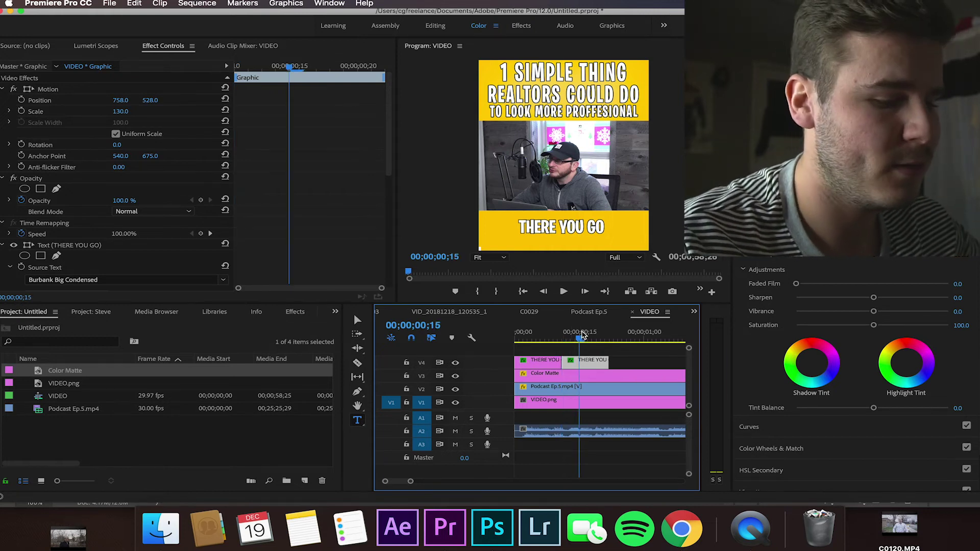
{"action": "left_click", "coordinate": [565, 225]}
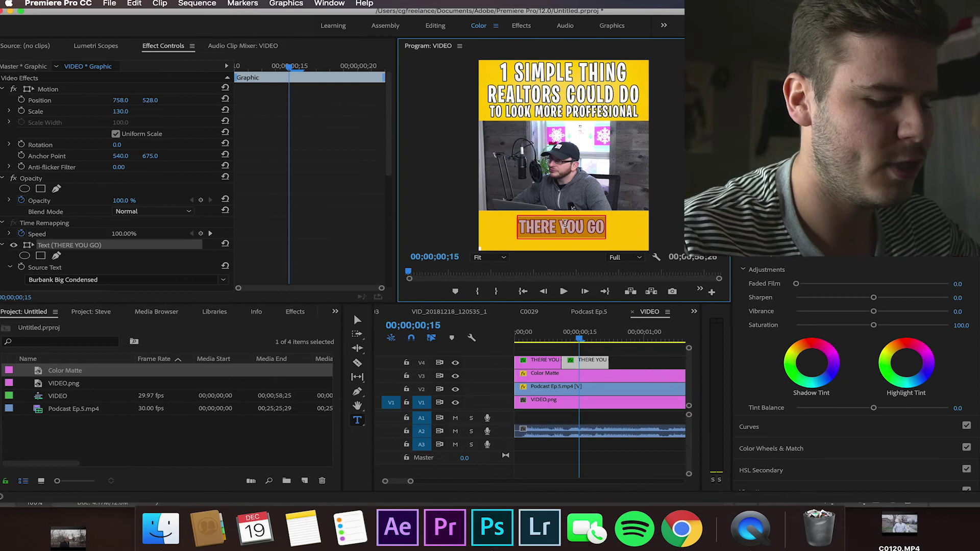
{"action": "left_click", "coordinate": [551, 337]}
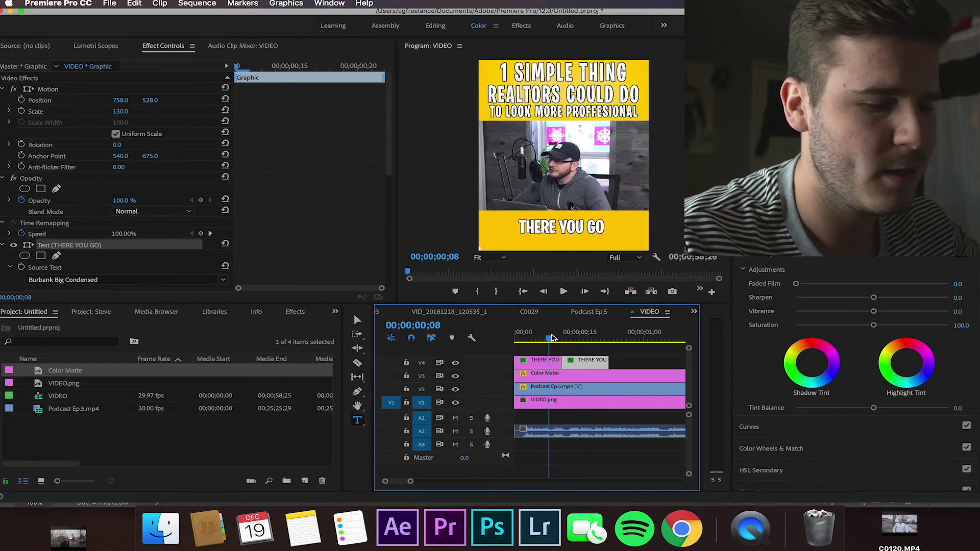
{"action": "key", "text": "space"}
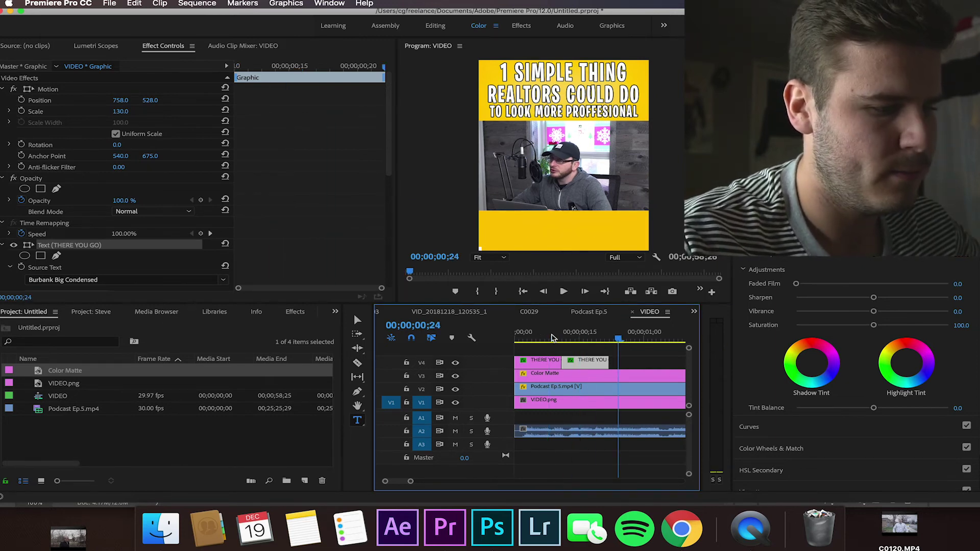
{"action": "left_click", "coordinate": [576, 336]}
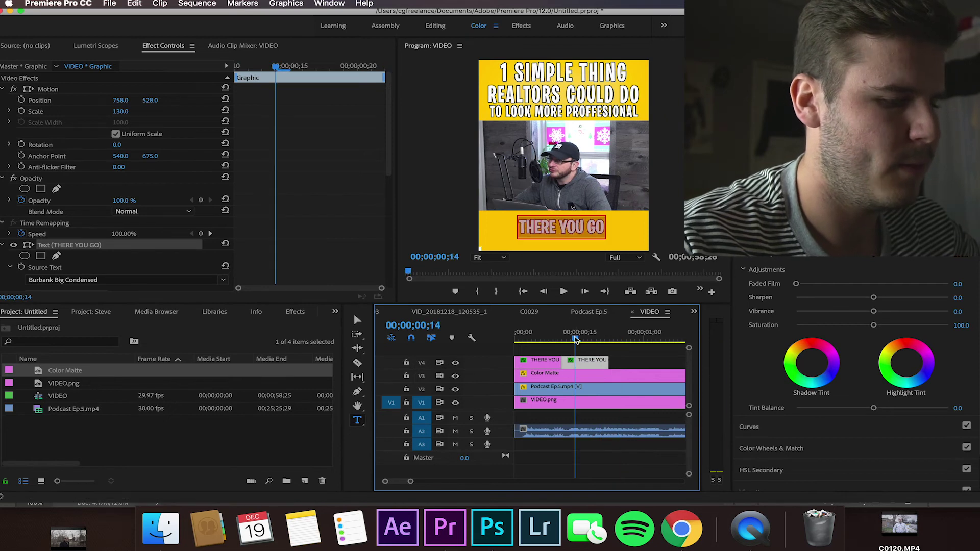
Step: Replace the text of the duplicated caption with "SO IF YOUR"
{"action": "left_click", "coordinate": [582, 359]}
{"action": "left_click", "coordinate": [561, 226]}
{"action": "triple_click", "coordinate": [561, 226]}
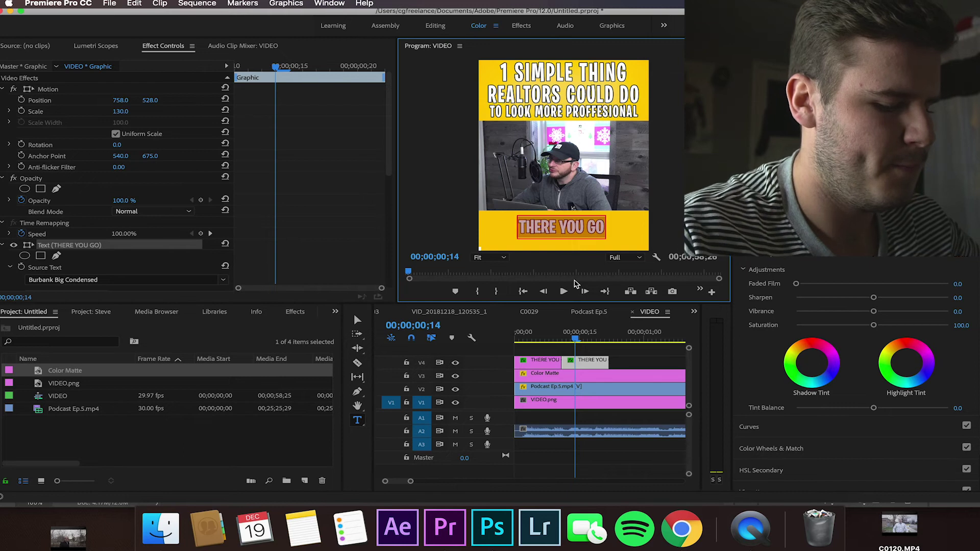
{"action": "left_click_drag", "start_coordinate": [566, 336], "coordinate": [571, 337]}
{"action": "key", "text": "o"}
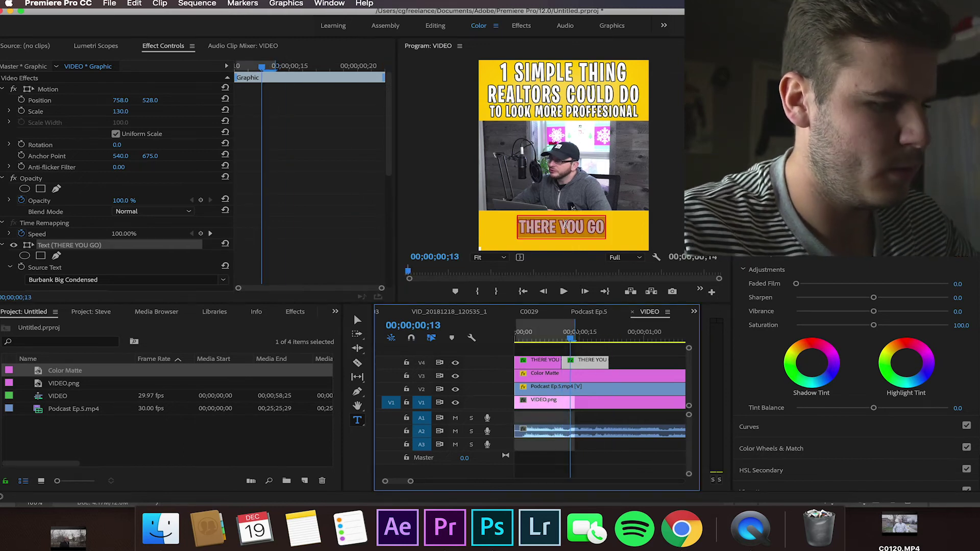
{"action": "left_click", "coordinate": [567, 335]}
{"action": "double_click", "coordinate": [568, 227]}
{"action": "key", "text": "super+a"}
{"action": "type", "text": "SO IF YOUR"}
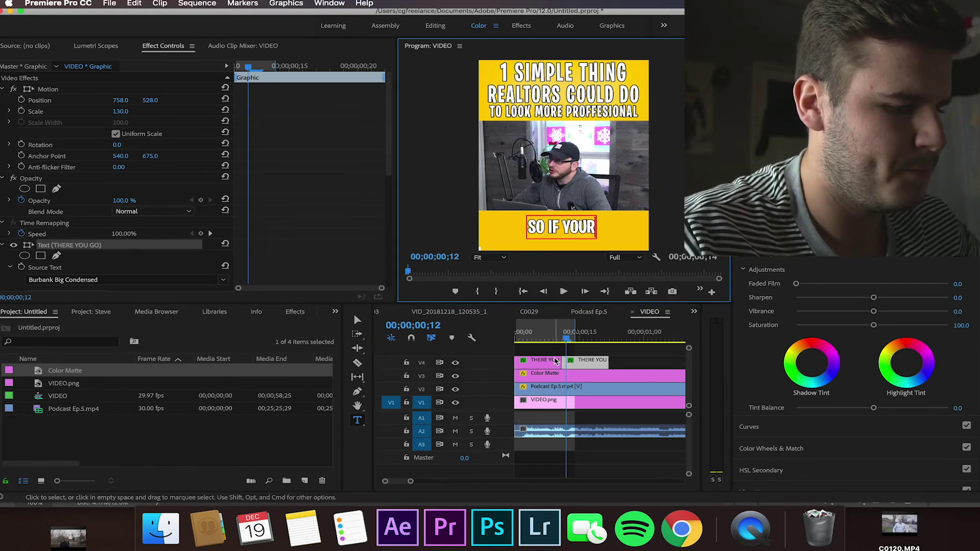
Step: Extend the end of the "SO IF YOUR" caption to match the speech and play both captions from the start
{"action": "left_click", "coordinate": [549, 335]}
{"action": "key", "text": "space"}
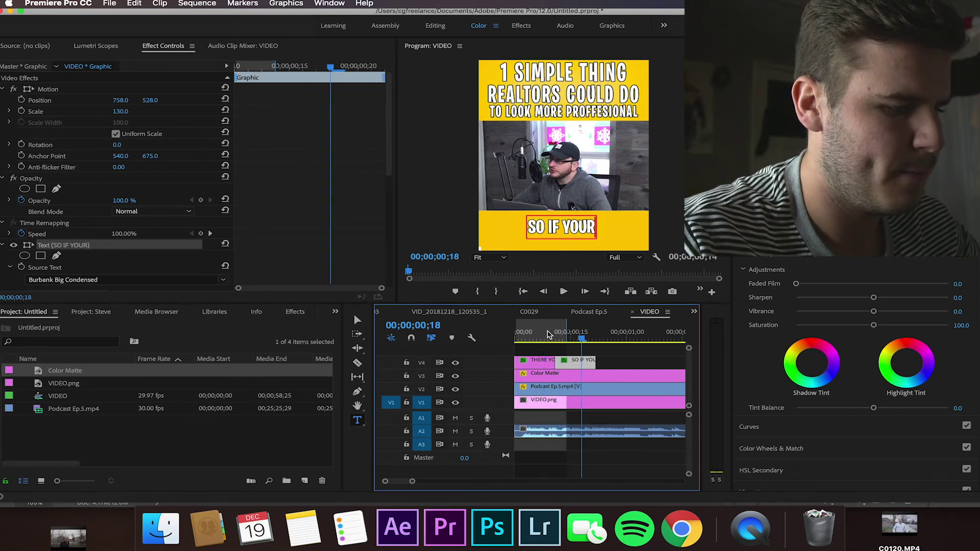
{"action": "key", "text": "space"}
{"action": "left_click_drag", "start_coordinate": [595, 360], "coordinate": [611, 360]}
{"action": "left_click", "coordinate": [525, 291]}
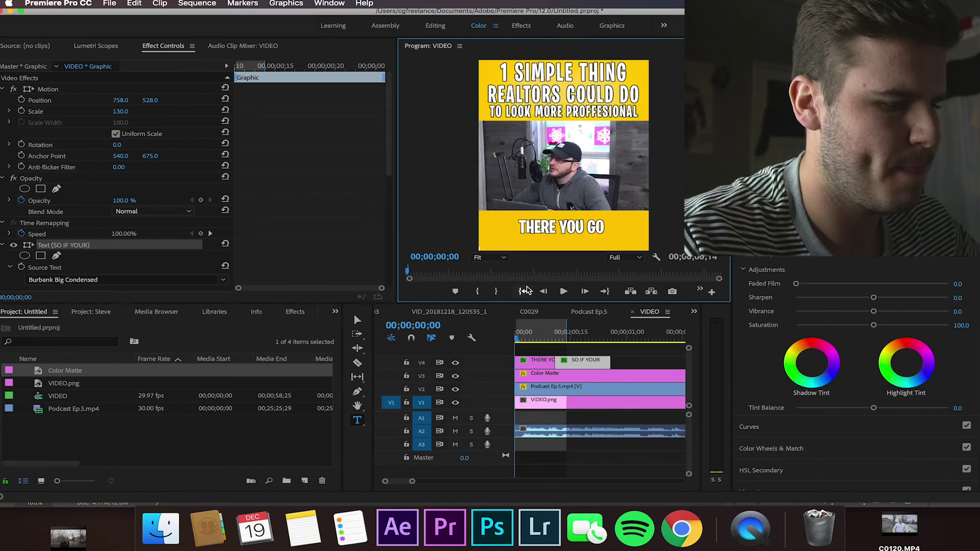
{"action": "left_click", "coordinate": [562, 292]}
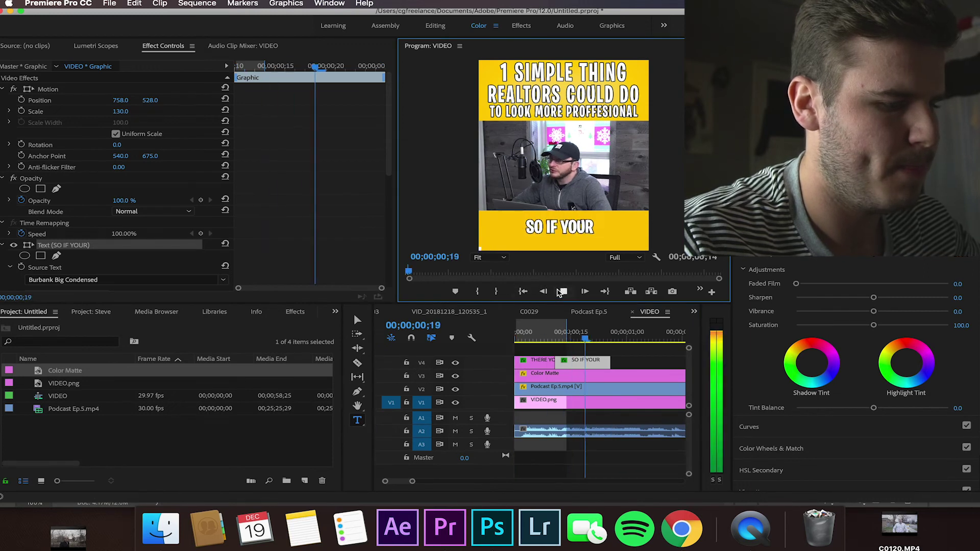
{"action": "left_click", "coordinate": [565, 291]}
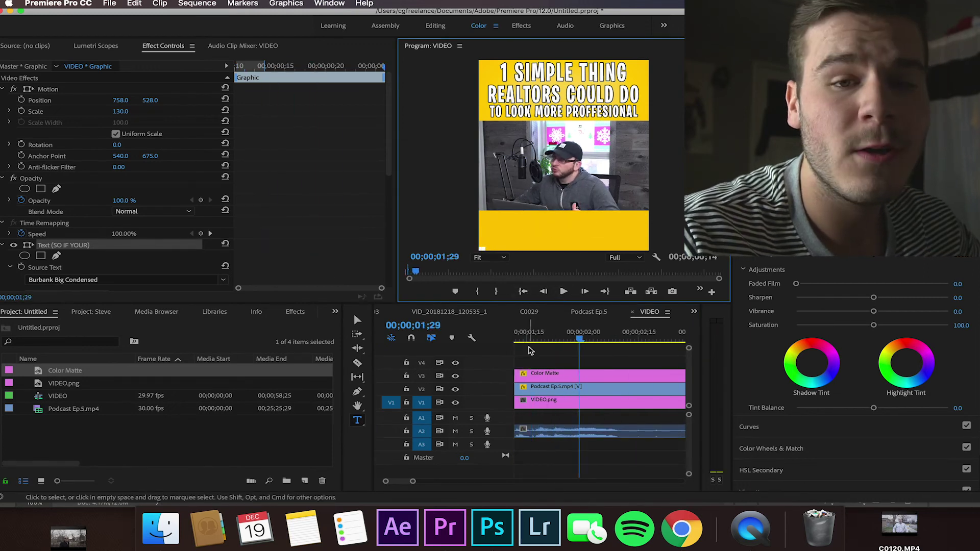
Step: Place copies of the "SO IF YOUR" caption farther along track V4, at 00;00;02;12 and about 10 and 12 seconds
{"action": "left_click", "coordinate": [413, 482]}
{"action": "left_click_drag", "start_coordinate": [414, 484], "coordinate": [465, 481]}
{"action": "left_click", "coordinate": [516, 364]}
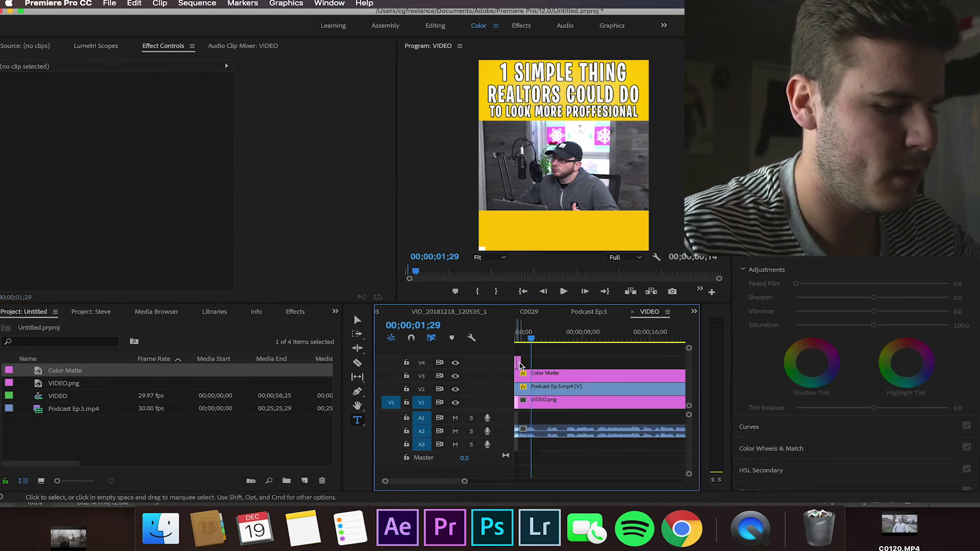
{"action": "left_click_drag", "start_coordinate": [519, 365], "coordinate": [538, 363]}
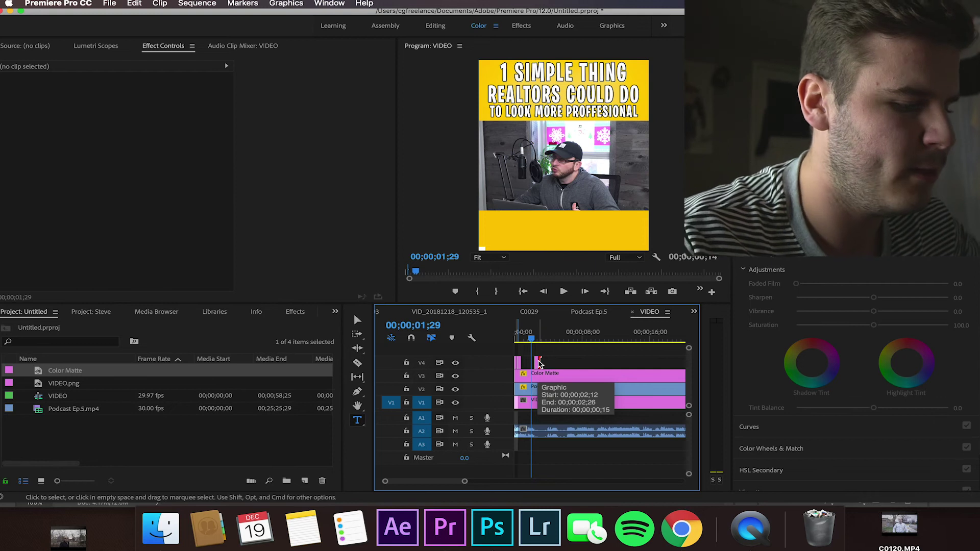
{"action": "left_click_drag", "start_coordinate": [538, 363], "coordinate": [624, 367]}
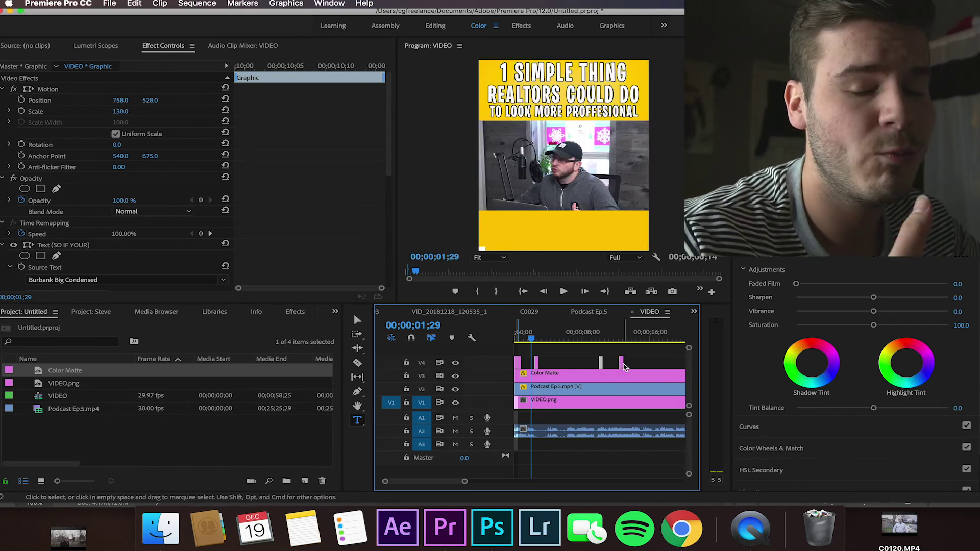
{"action": "left_click", "coordinate": [517, 323]}
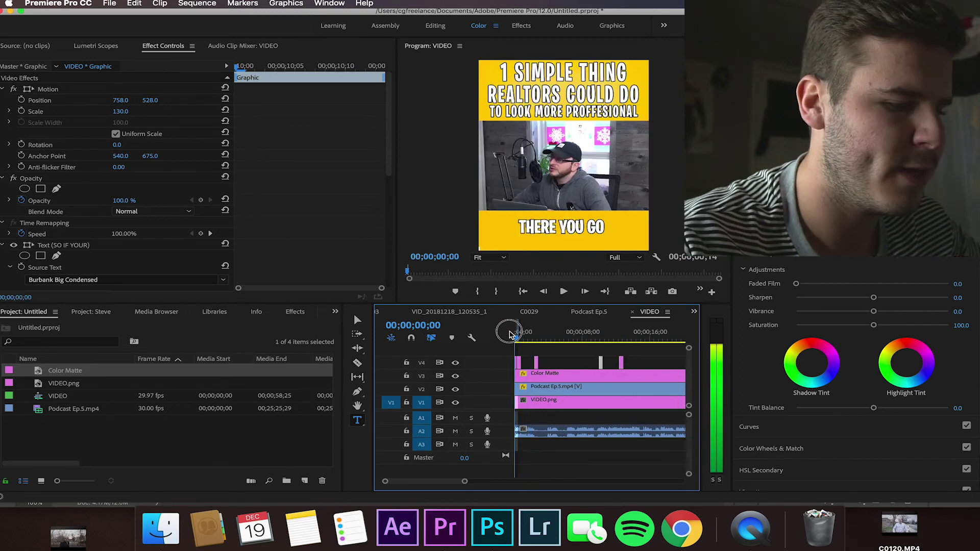
Step: Switch to Finder and locate REALITY CHECK.mp4 in the Finished Videos folder on KT Harddrive
{"action": "left_click", "coordinate": [160, 535]}
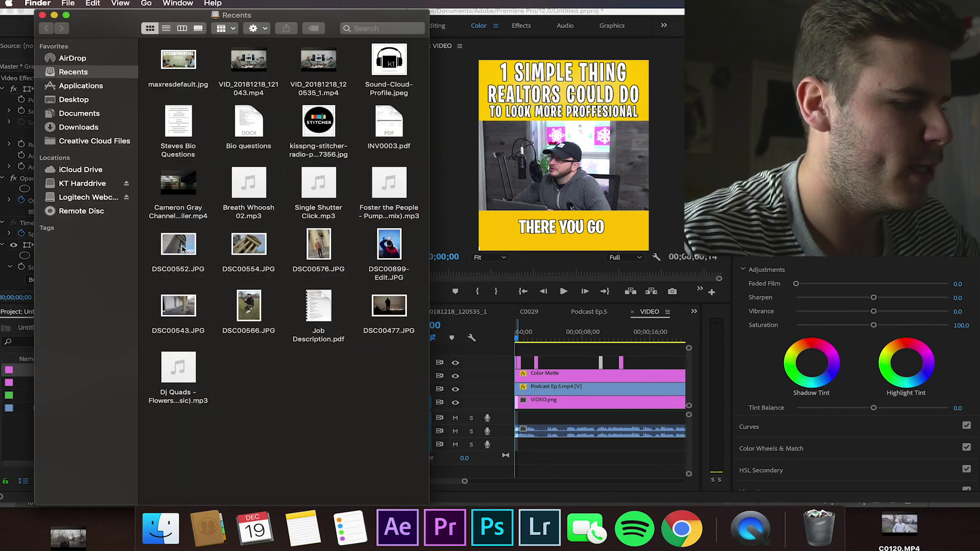
{"action": "left_click", "coordinate": [77, 185]}
{"action": "scroll", "coordinate": [247, 276], "scroll_direction": "down", "scroll_amount": 5}
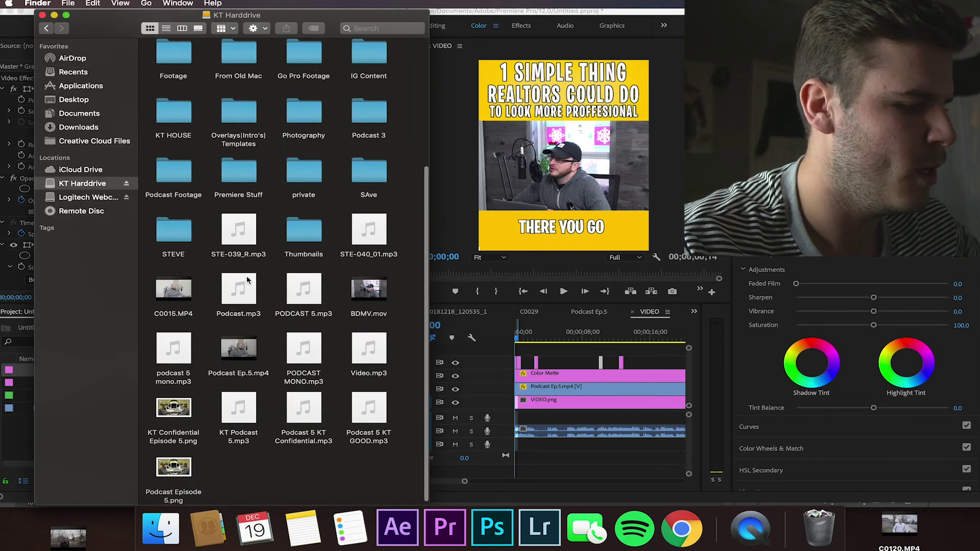
{"action": "scroll", "coordinate": [247, 279], "scroll_direction": "up", "scroll_amount": 2}
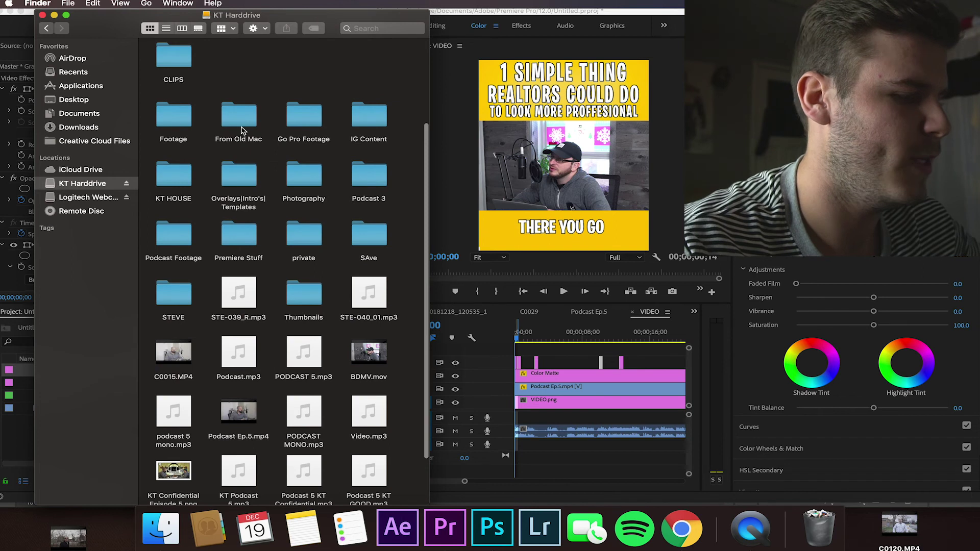
{"action": "scroll", "coordinate": [243, 131], "scroll_direction": "up", "scroll_amount": 2}
{"action": "double_click", "coordinate": [367, 174]}
{"action": "double_click", "coordinate": [178, 60]}
{"action": "left_click", "coordinate": [237, 188]}
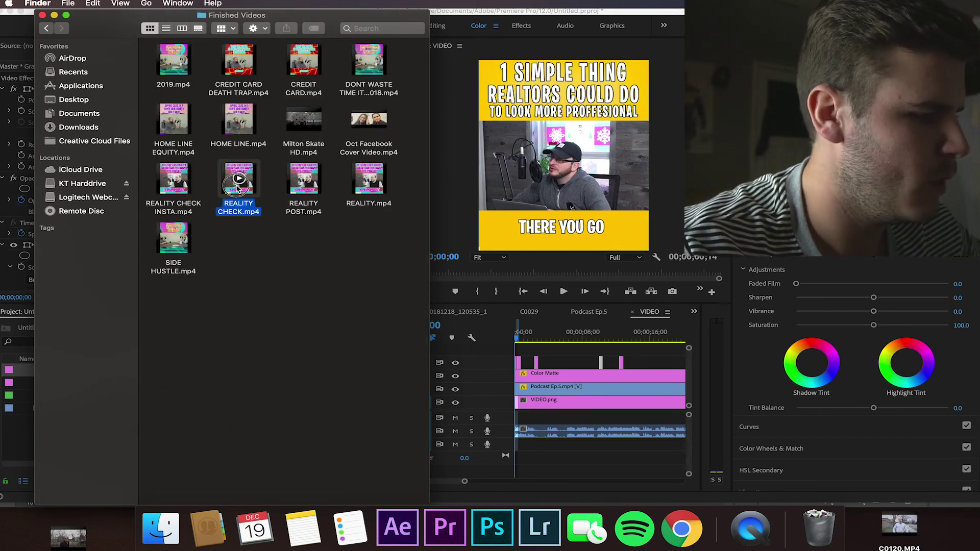